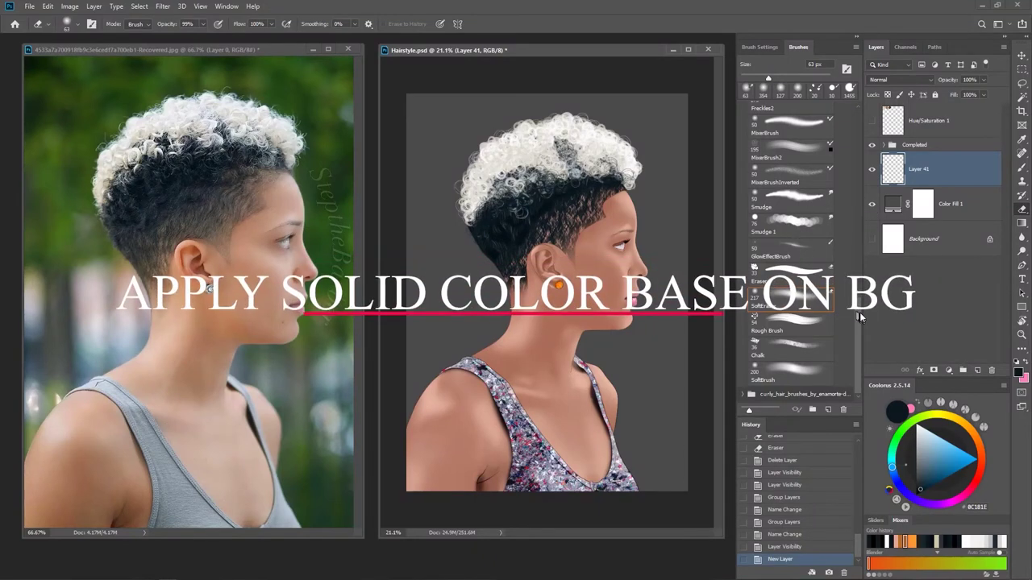
Set the painting brush to the SoftBrush preset at 300 px and 100% opacity.
left_click_drag(859, 312, 861, 196)
Sample the photo's olive green #476F19 and brush it across the top of Layer 41 at 964 px.
left_click(802, 222)
key("b")
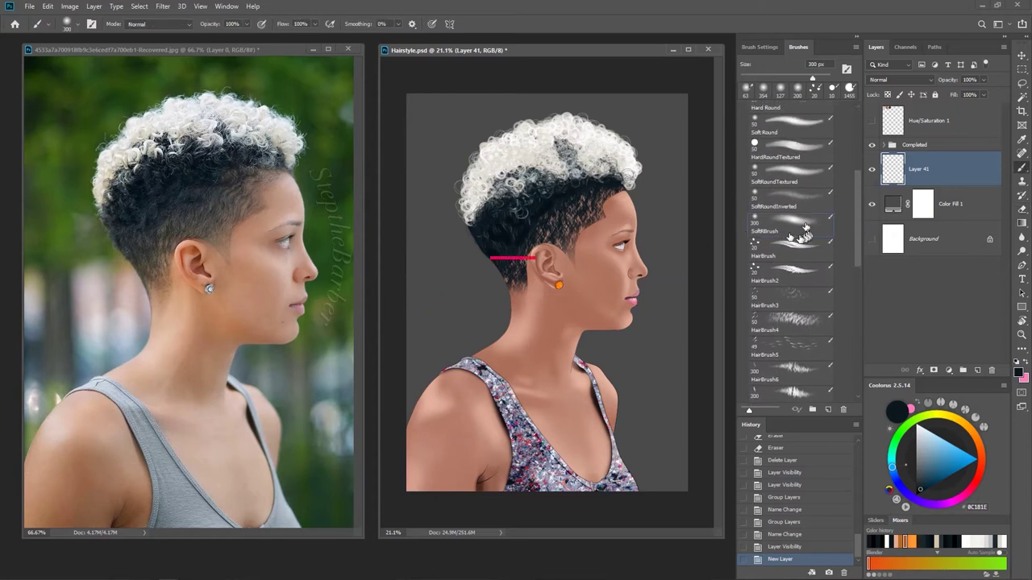
left_click(68, 217, "alt")
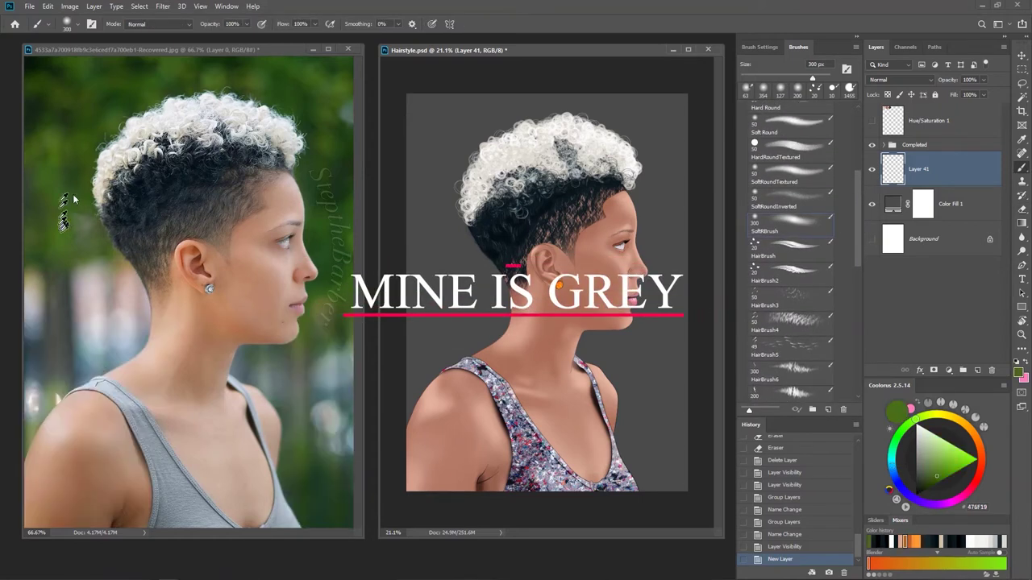
mouse_move(436, 214)
left_mouse_down()
mouse_move(472, 104)
mouse_move(414, 219)
left_mouse_up()
mouse_move(452, 121)
left_mouse_down()
mouse_move(396, 185)
mouse_move(470, 81)
mouse_move(396, 230)
mouse_move(553, 91)
mouse_move(437, 138)
mouse_move(435, 125)
mouse_move(726, 109)
left_mouse_up()
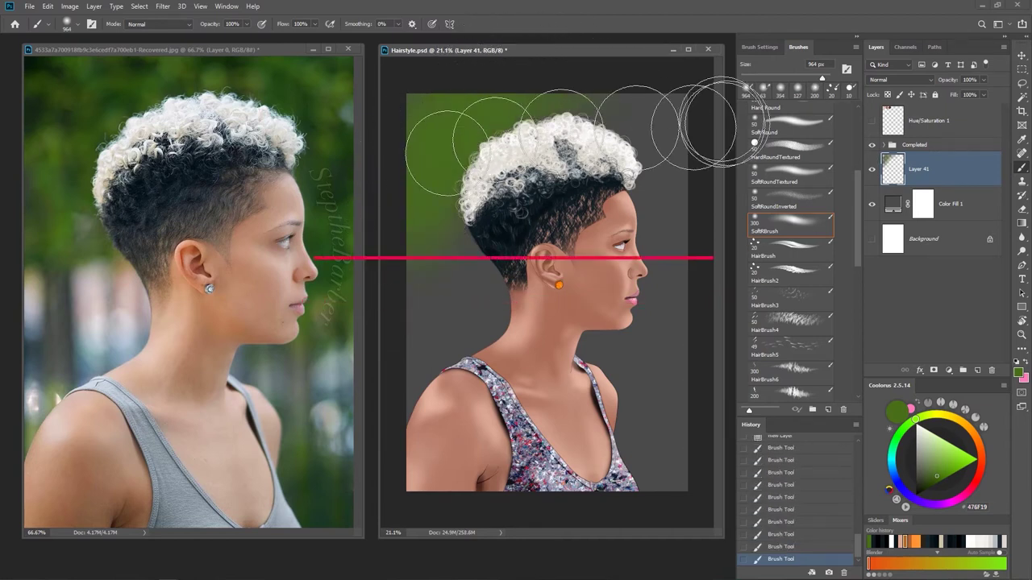
left_click_drag(621, 90, 703, 151)
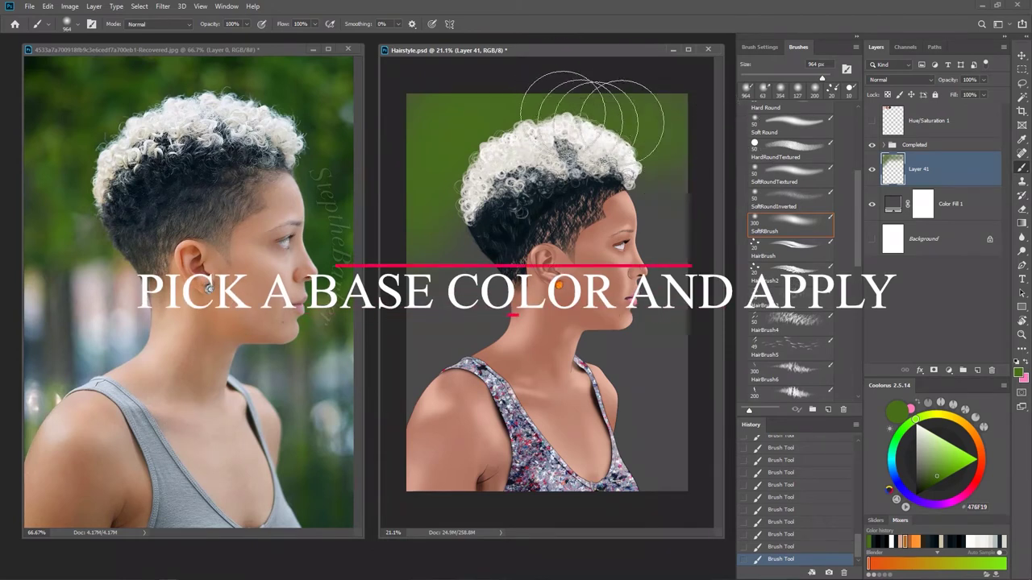
scroll(640, 266, "down", 2)
scroll(640, 267, "up", 1)
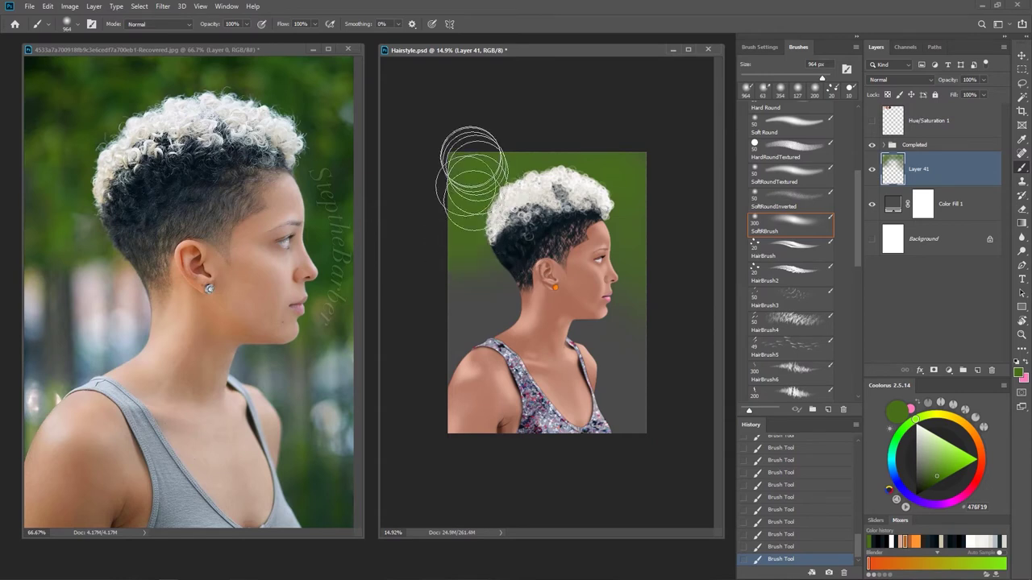
Paint light and warm grey tones sampled from the photo beside the neck, undoing two rejected strokes.
left_click(93, 283, "alt")
mouse_move(520, 295)
left_mouse_down()
mouse_move(486, 325)
mouse_move(486, 276)
left_mouse_up()
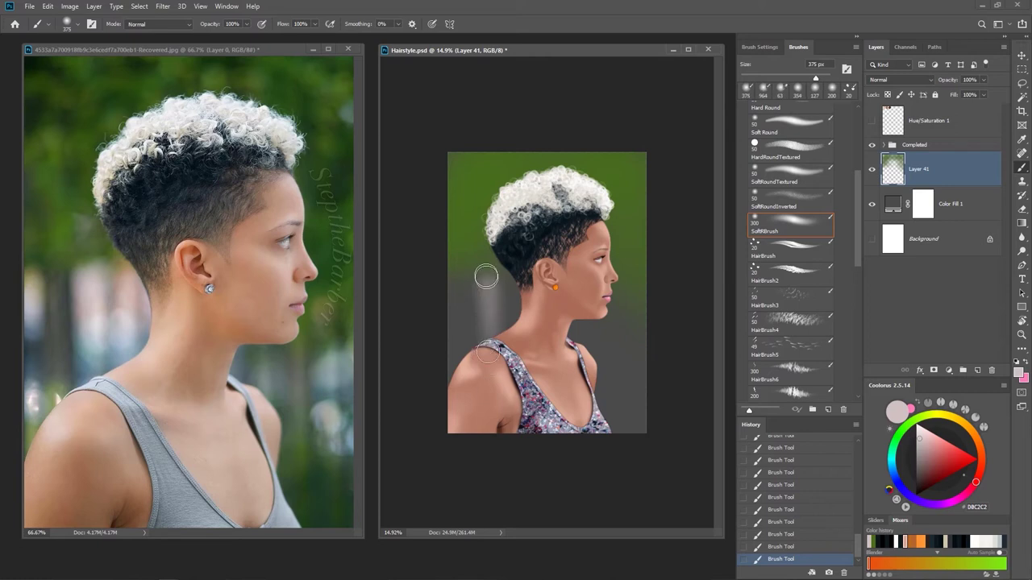
left_click_drag(525, 295, 517, 272)
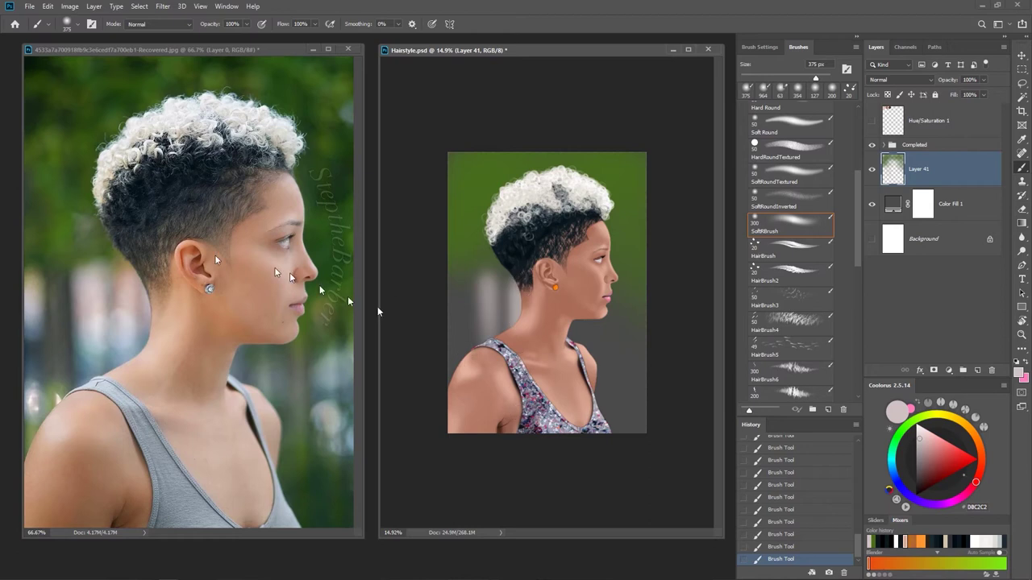
left_click(113, 293, "alt")
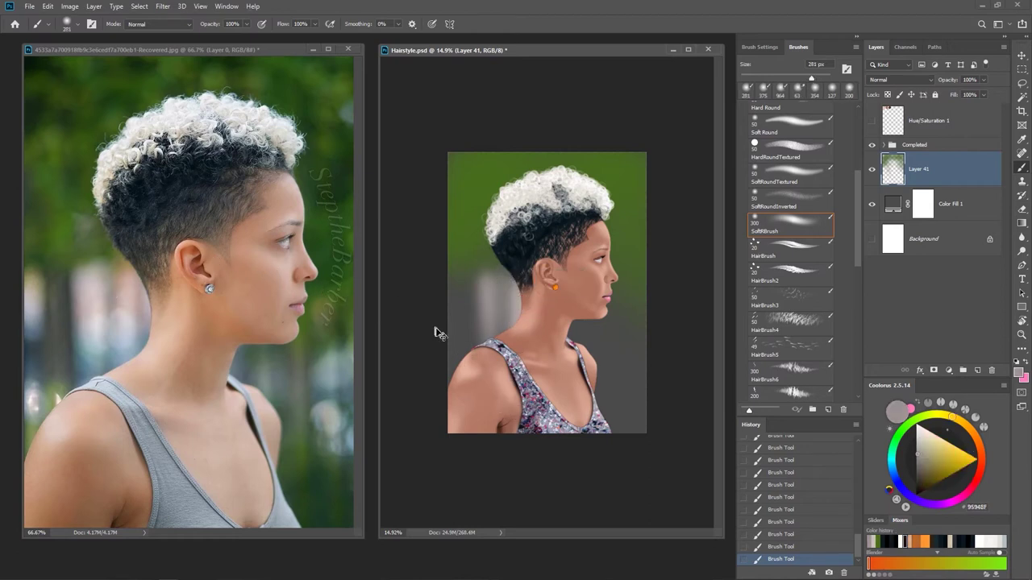
key("ctrl+z")
key("ctrl+z")
left_click(114, 277, "alt")
left_click(108, 266, "alt")
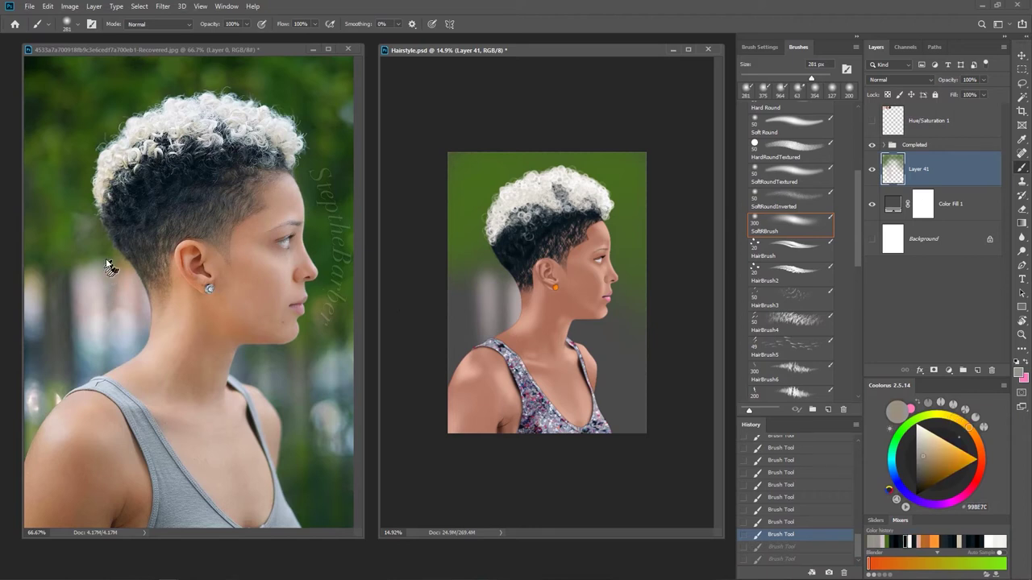
mouse_move(501, 307)
left_mouse_down()
mouse_move(505, 267)
mouse_move(503, 329)
left_mouse_up()
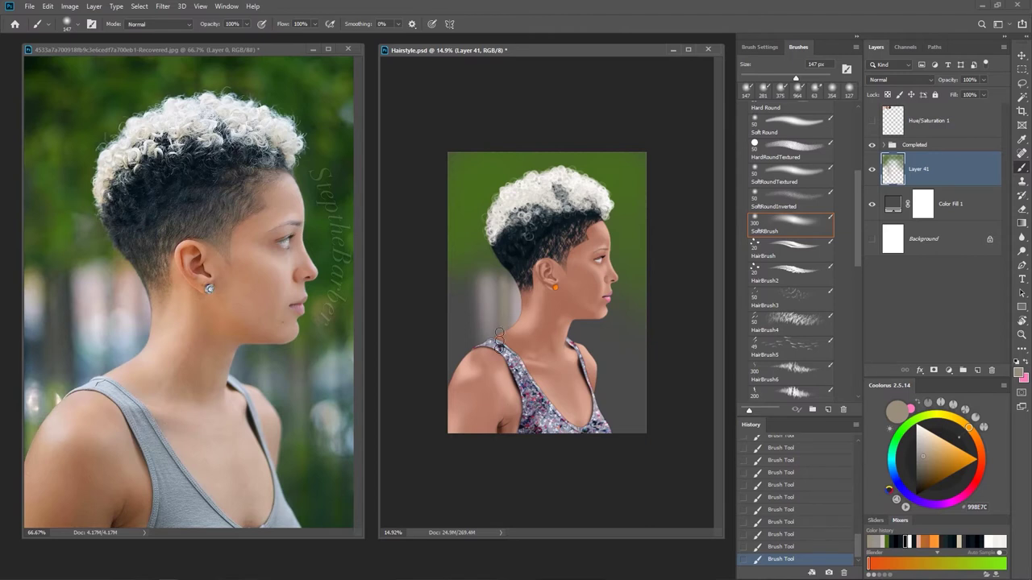
Sample darker grey and green-grey tones, resize the brush to about 241 px, and select Color Fill 1.
left_click(491, 292, "alt")
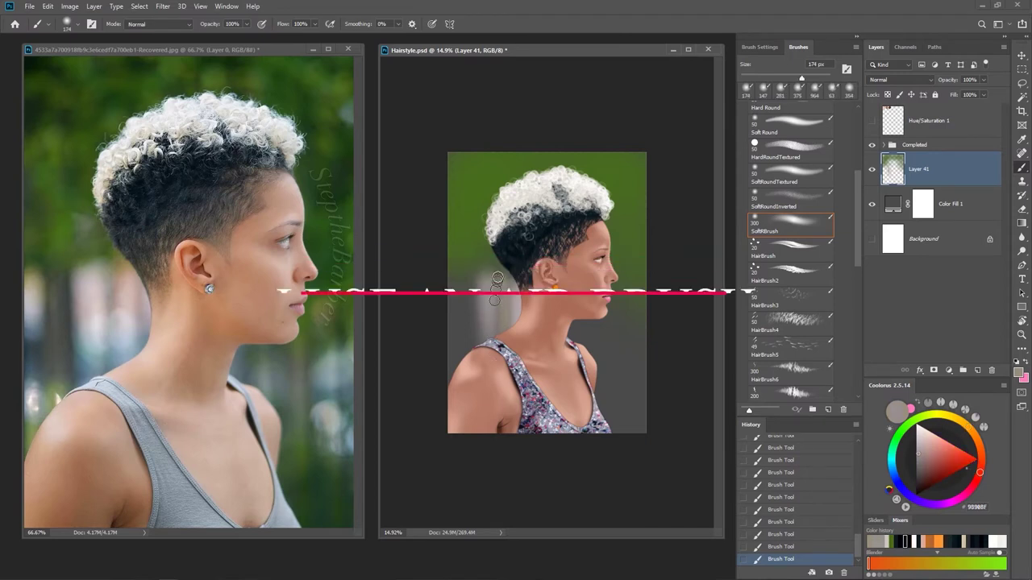
left_click(509, 338, "alt")
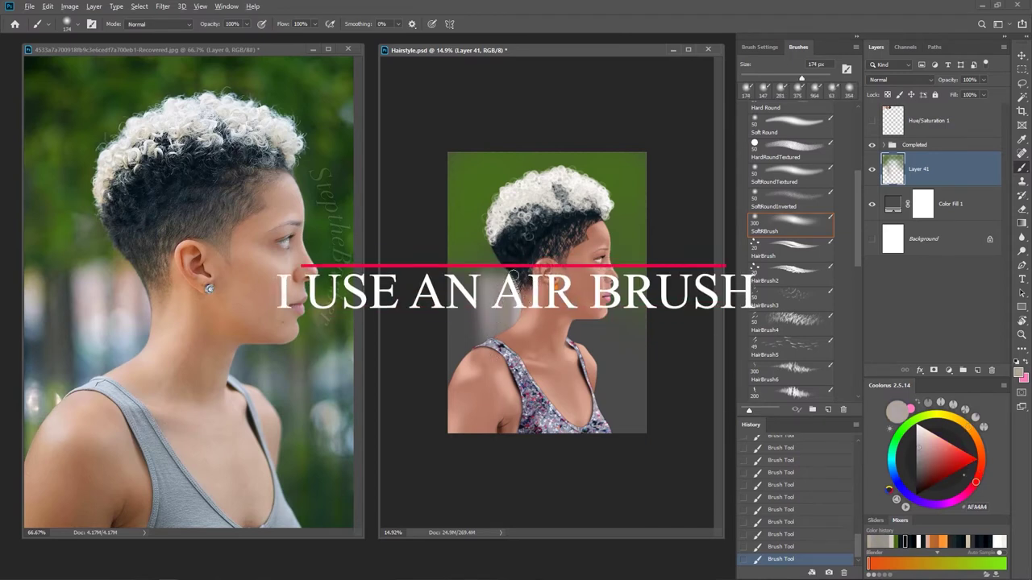
left_click(81, 304, "alt")
left_click_drag(449, 311, 465, 266)
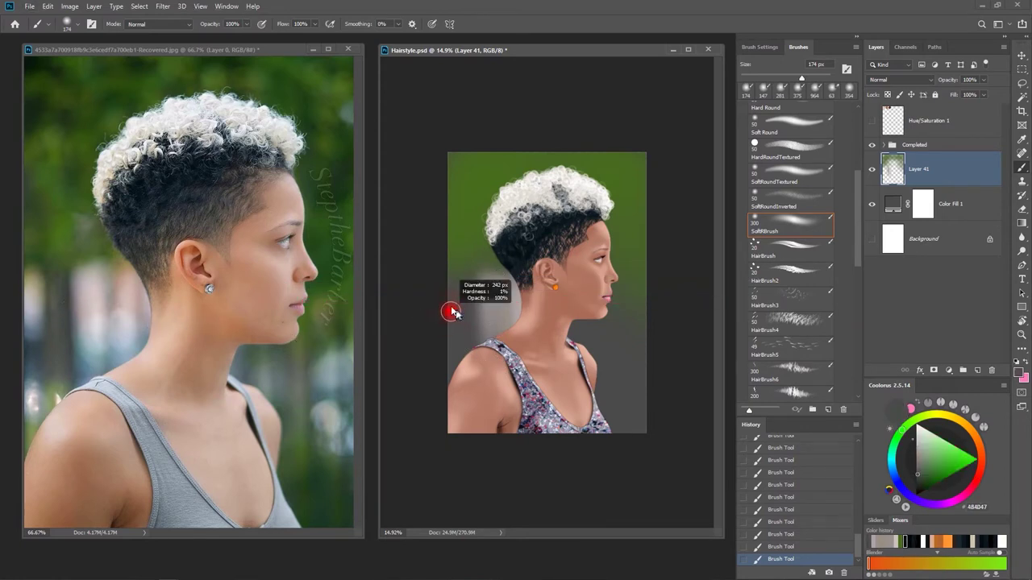
left_click(65, 302, "alt")
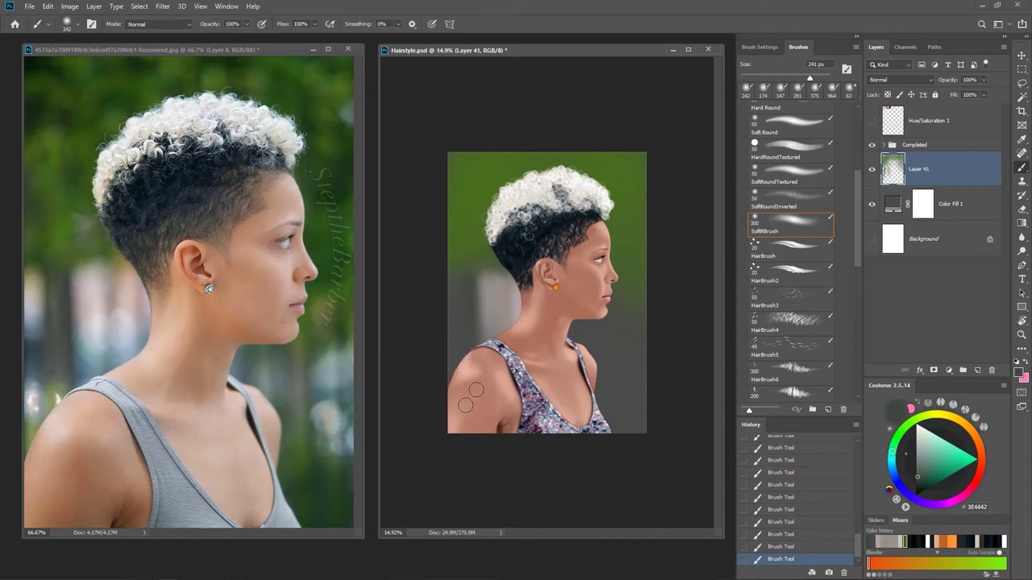
left_click(975, 204)
Try Color Fill 1 at 77% and toggle layers, then revert it to 100% and visible with Background hidden.
left_click_drag(951, 82, 923, 143)
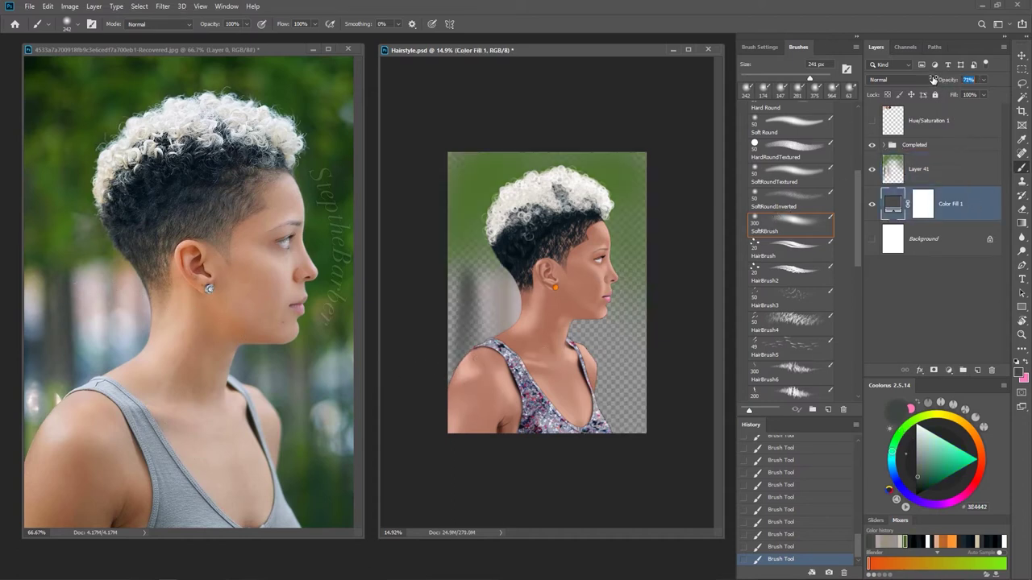
left_click(872, 239)
left_click(871, 205)
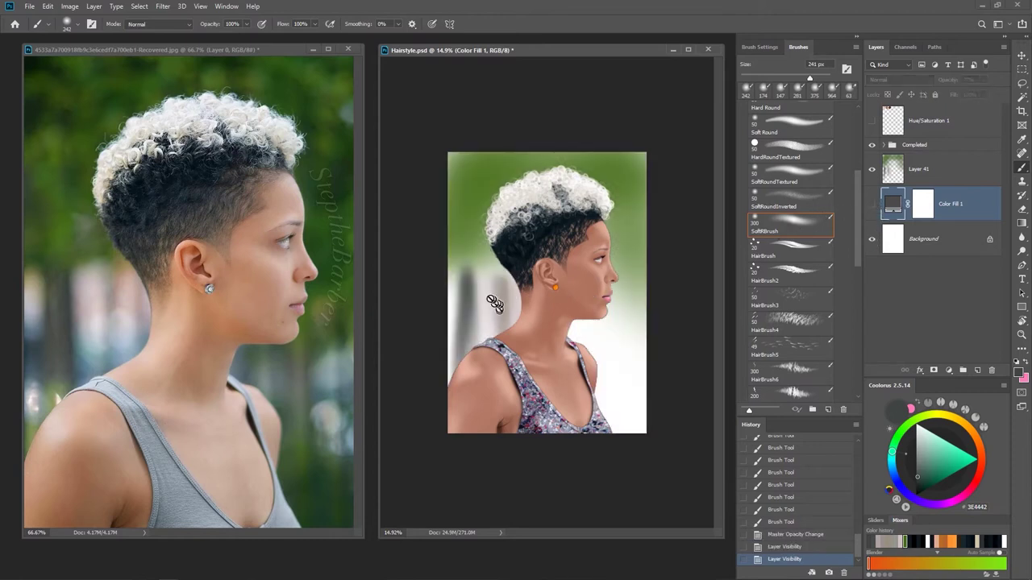
key("ctrl+z")
key("ctrl+z")
key("ctrl+z")
key("ctrl+z")
key("ctrl+z")
key("ctrl+z")
key("ctrl+z")
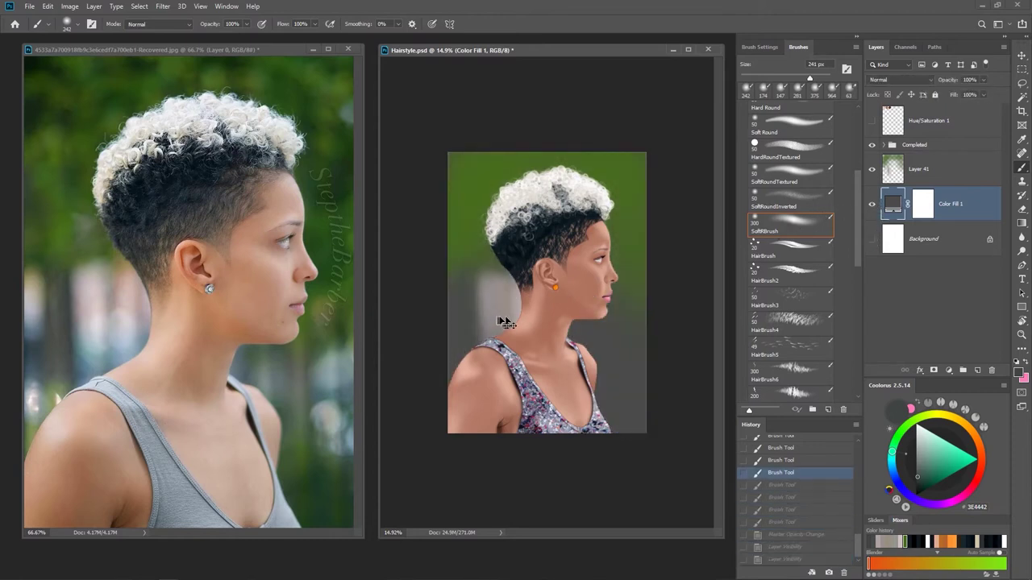
key("ctrl+z")
key("ctrl+z")
key("ctrl+shift+z")
key("ctrl+shift+z")
key("ctrl+shift+z")
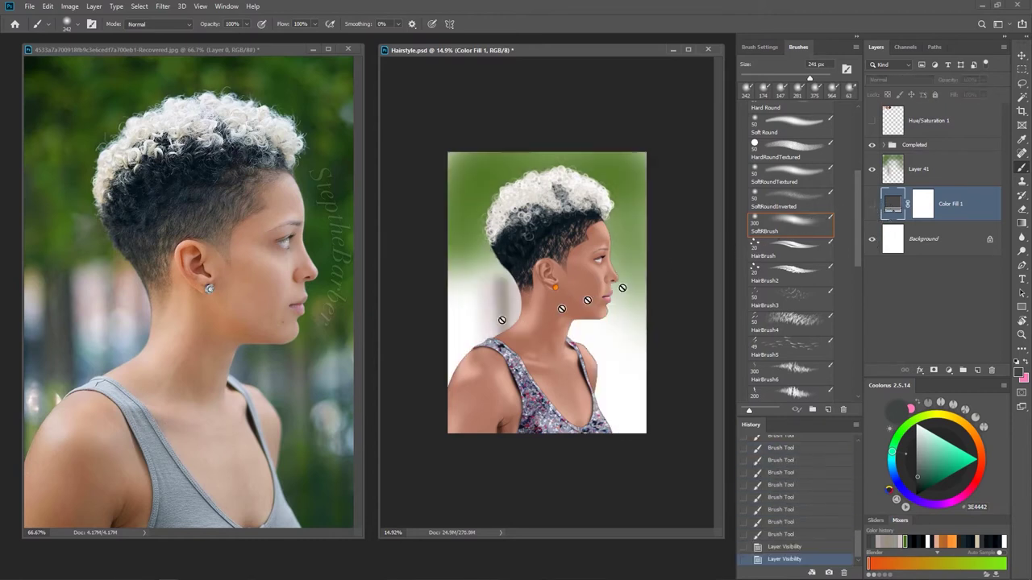
left_click(872, 205)
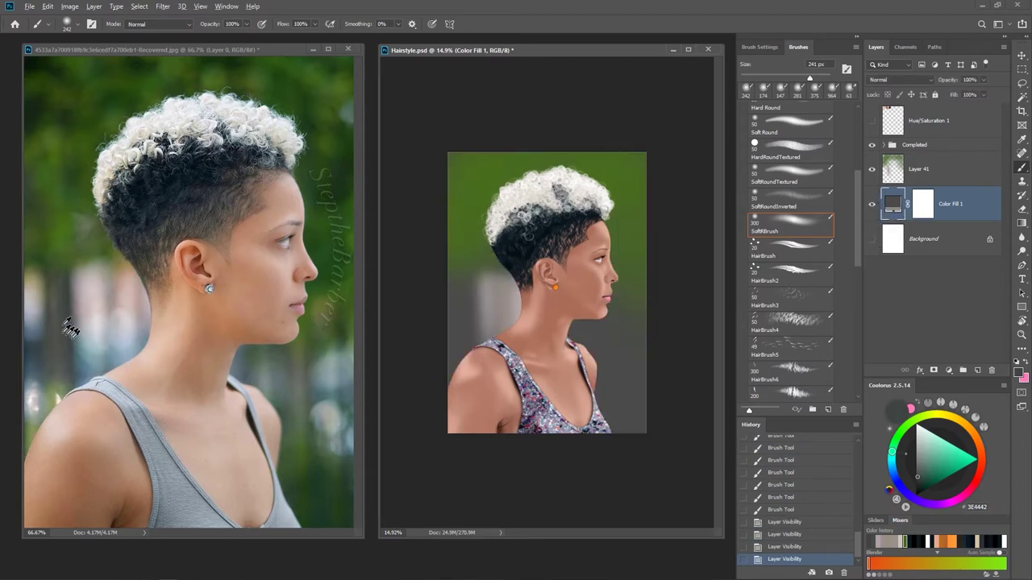
left_click(71, 282, "alt")
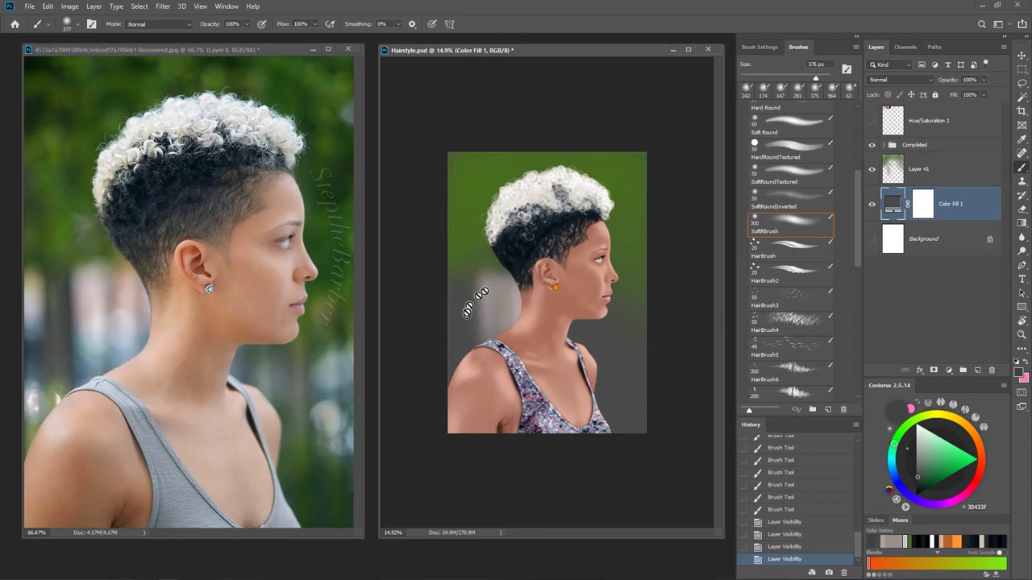
Repaint the background on Layer 41 left of the neck, shoulder and hair with an olive tone.
key("alt+bracketright")
mouse_move(467, 323)
left_mouse_down()
mouse_move(467, 272)
mouse_move(470, 375)
mouse_move(461, 283)
mouse_move(465, 295)
left_mouse_up()
mouse_move(466, 407)
left_mouse_down()
mouse_move(468, 329)
mouse_move(472, 363)
left_mouse_up()
left_click(43, 274, "alt")
mouse_move(461, 309)
left_mouse_down()
mouse_move(456, 272)
mouse_move(460, 312)
left_mouse_up()
Sample bluish, light grey and muted green tones from the photo and enlarge the brush to 364 px.
left_click(43, 330, "alt")
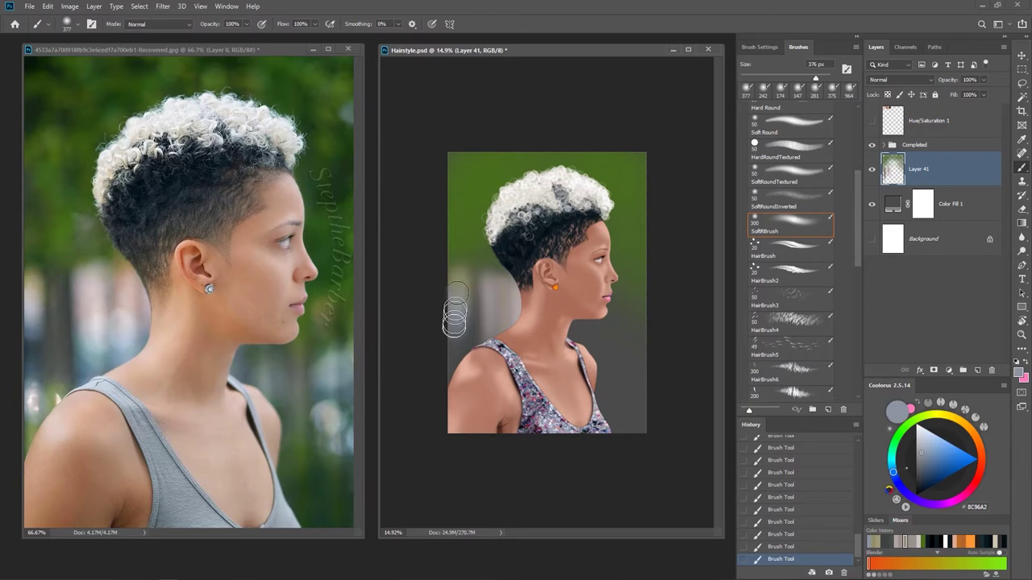
left_click(36, 344, "alt")
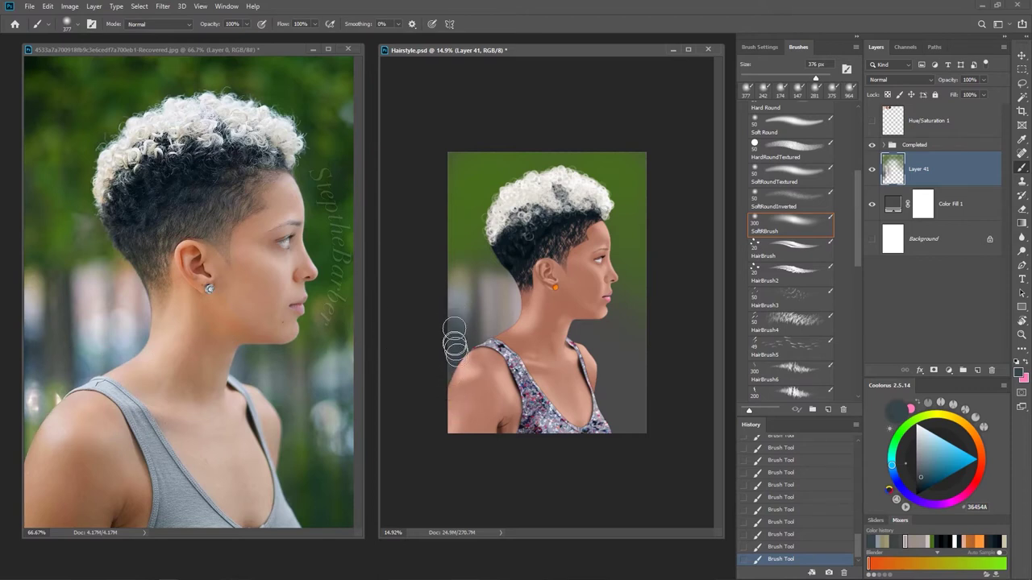
left_click(36, 394, "alt")
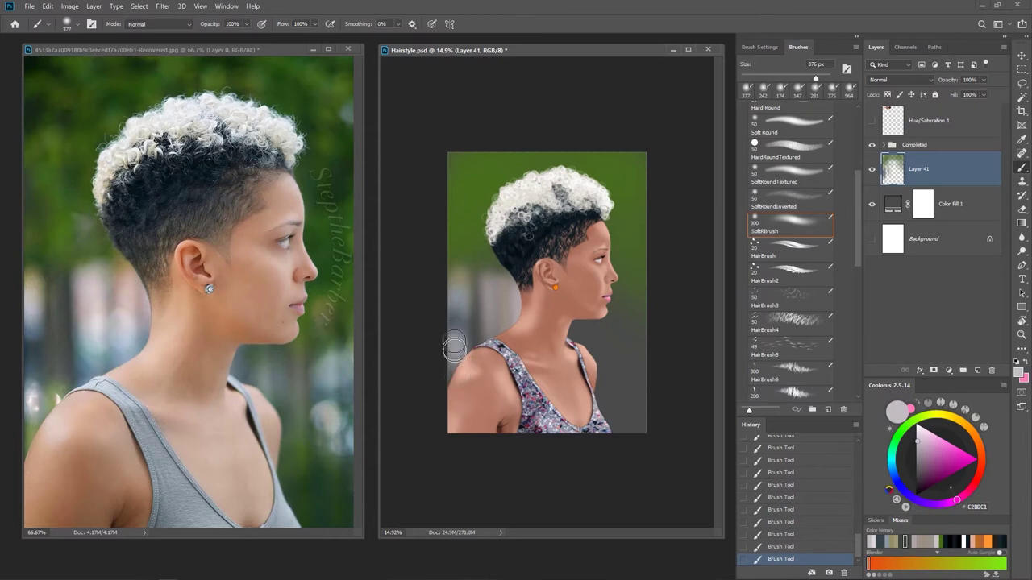
left_click(50, 390, "alt")
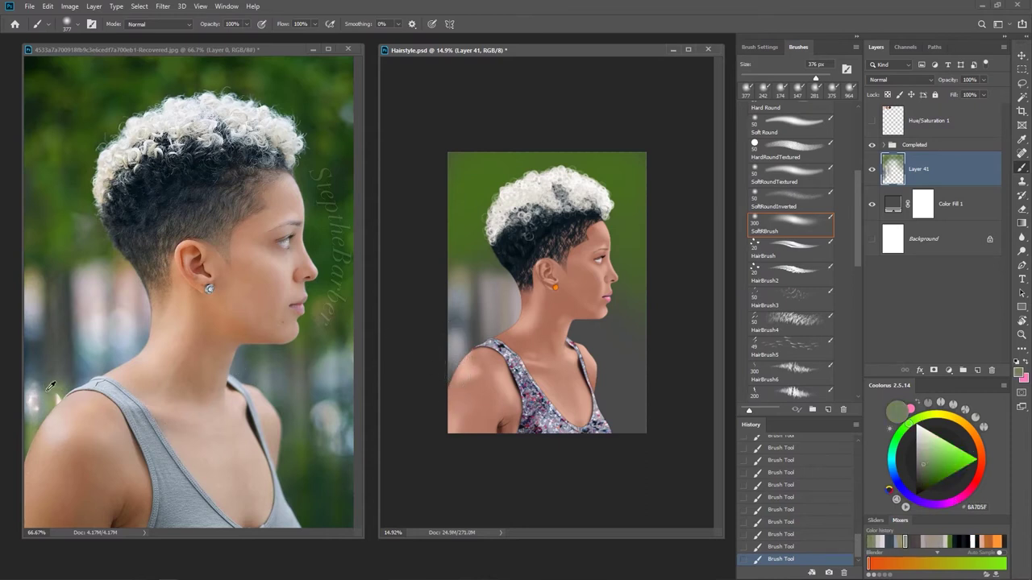
left_click(60, 383, "alt")
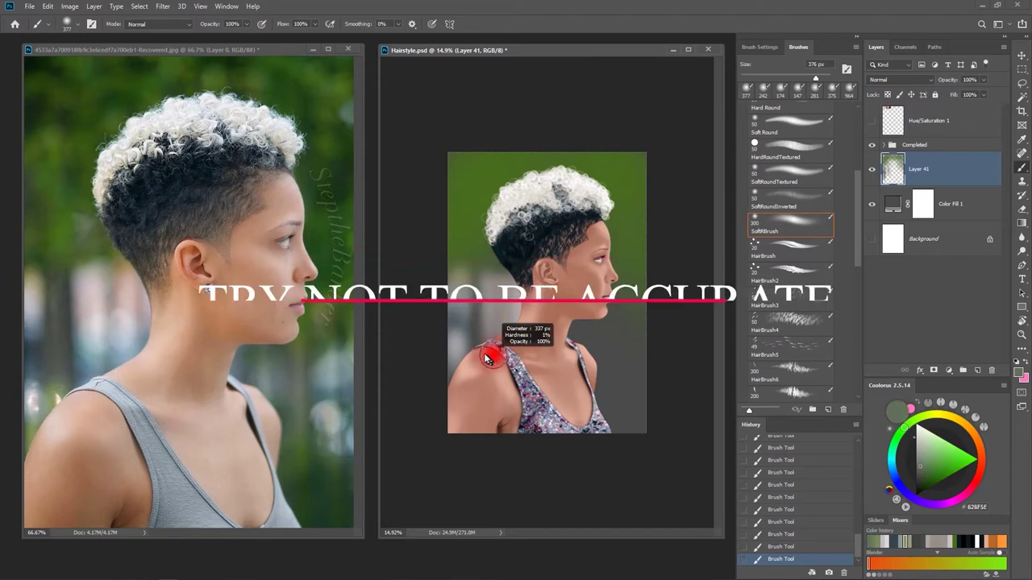
left_click(42, 402, "alt")
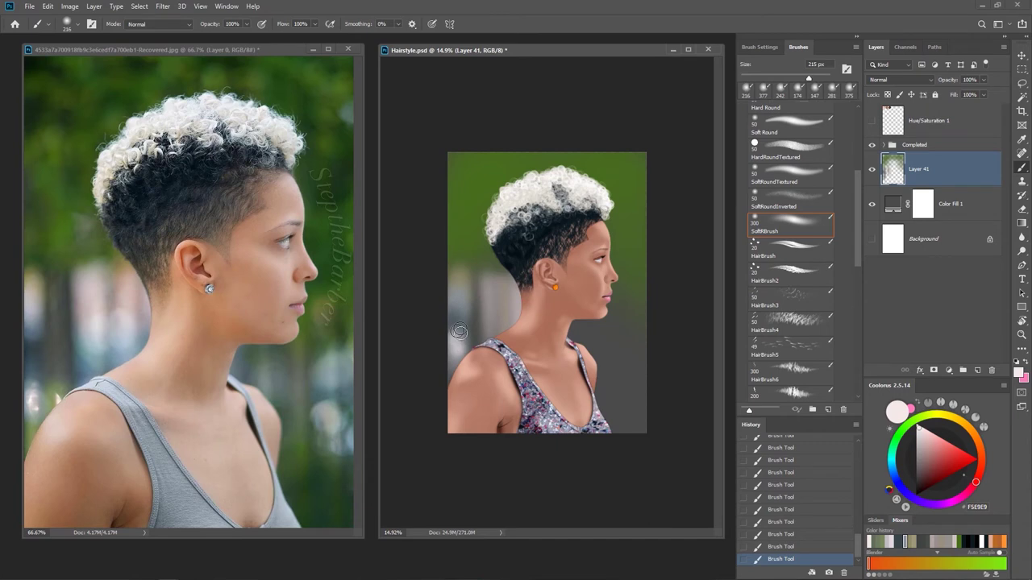
left_click(35, 427, "alt")
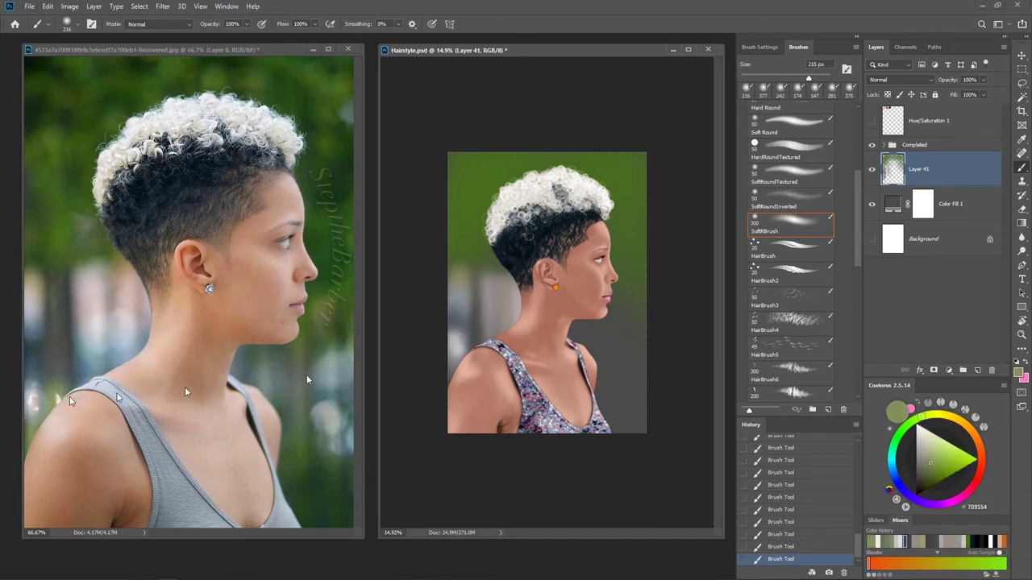
left_click_drag(468, 317, 477, 322)
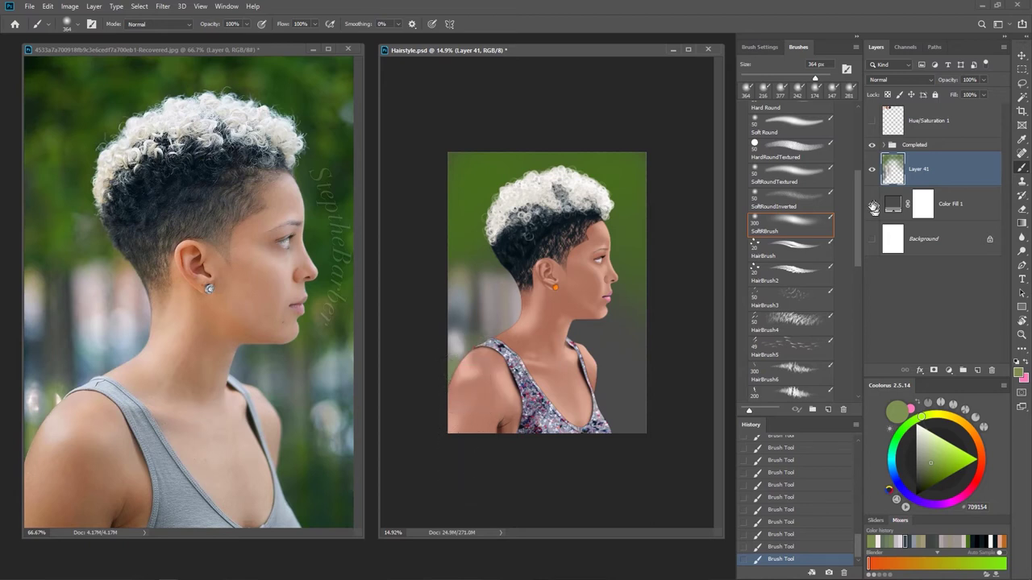
Check the painting with Color Fill 1 hidden, then repaint and smooth the left shoulder's edge.
left_click(874, 207)
left_click(874, 206)
mouse_move(487, 391)
left_mouse_down()
mouse_move(474, 339)
mouse_move(474, 435)
left_mouse_up()
left_click_drag(478, 371, 481, 339)
left_click_drag(480, 403, 481, 339)
Paint a pale grey-blue patch in the background beside the neck, replacing an undone lighter patch.
left_click(333, 364, "alt")
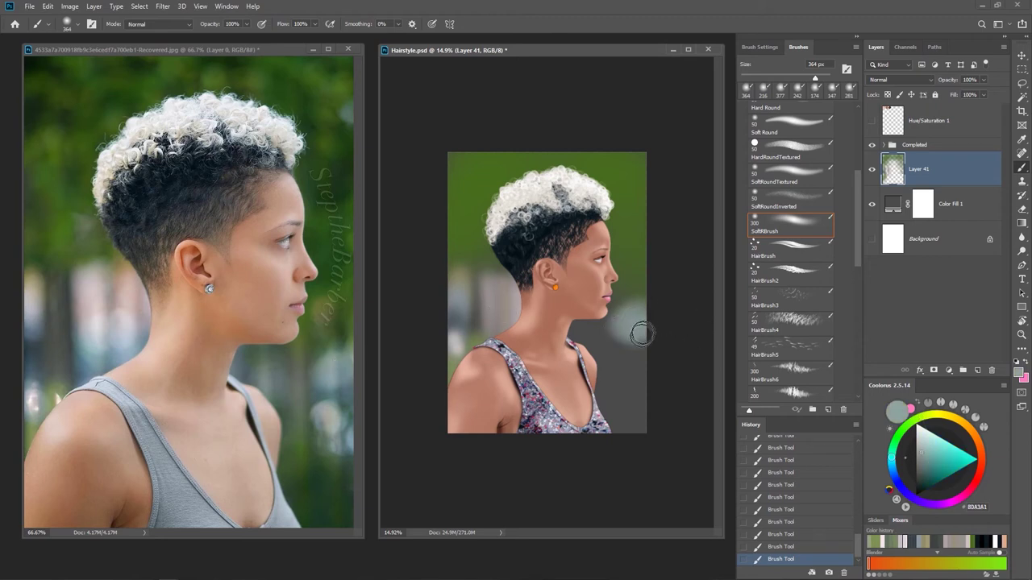
key("ctrl+z")
key("ctrl+z")
key("ctrl+z")
key("ctrl+z")
key("ctrl+z")
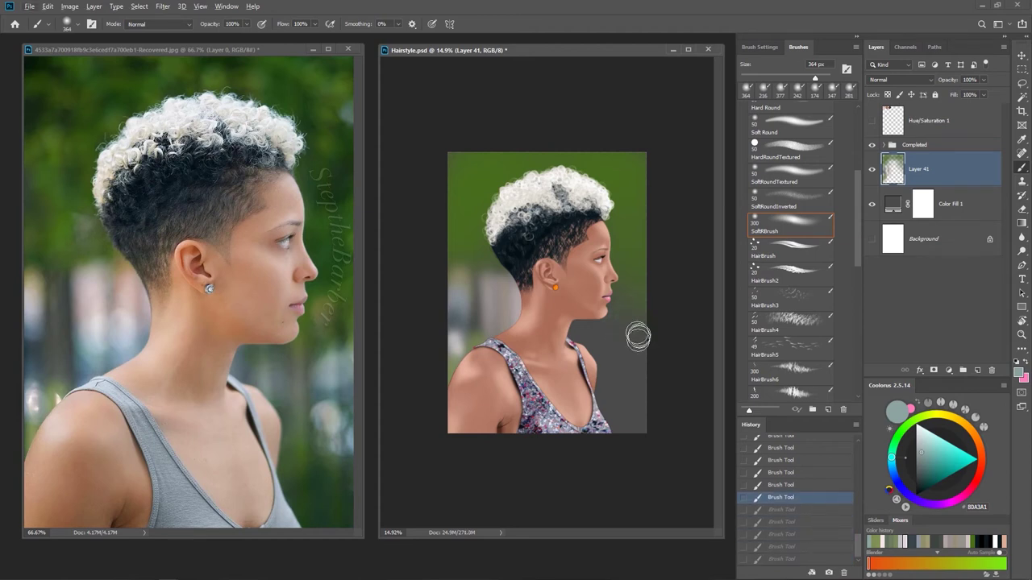
left_click_drag(638, 336, 633, 336)
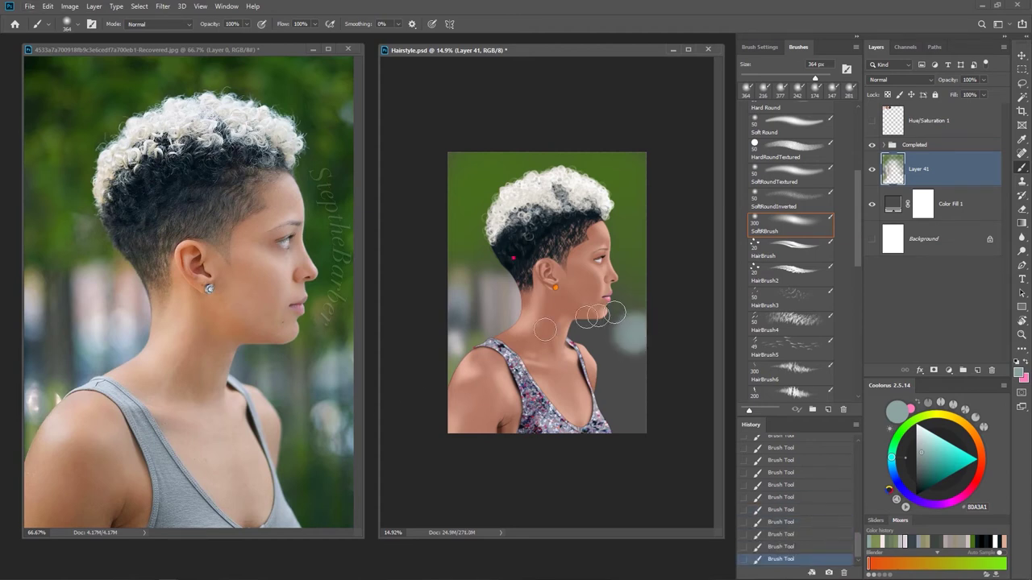
left_click(645, 367, "alt")
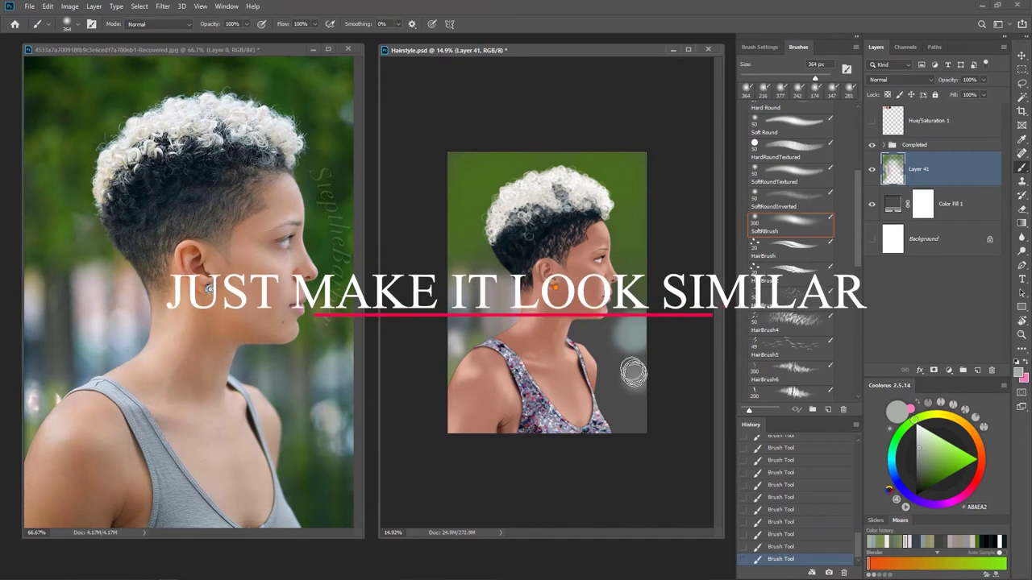
left_click(635, 229, "alt")
Tint the grey background near the shoulder green with a 593 px brush and choose darker grey-greens.
left_click_drag(613, 415, 621, 419)
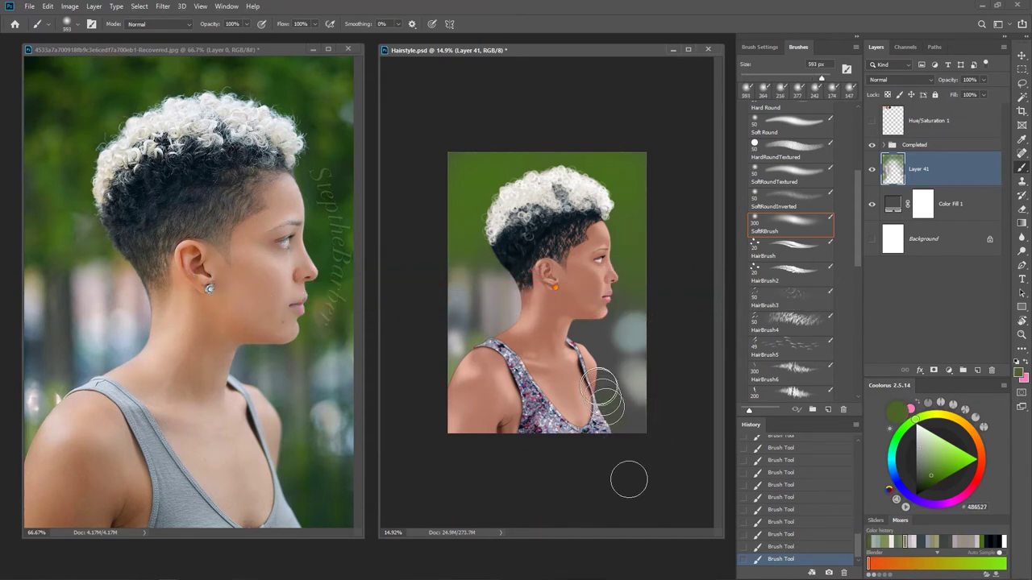
left_click_drag(645, 440, 601, 415)
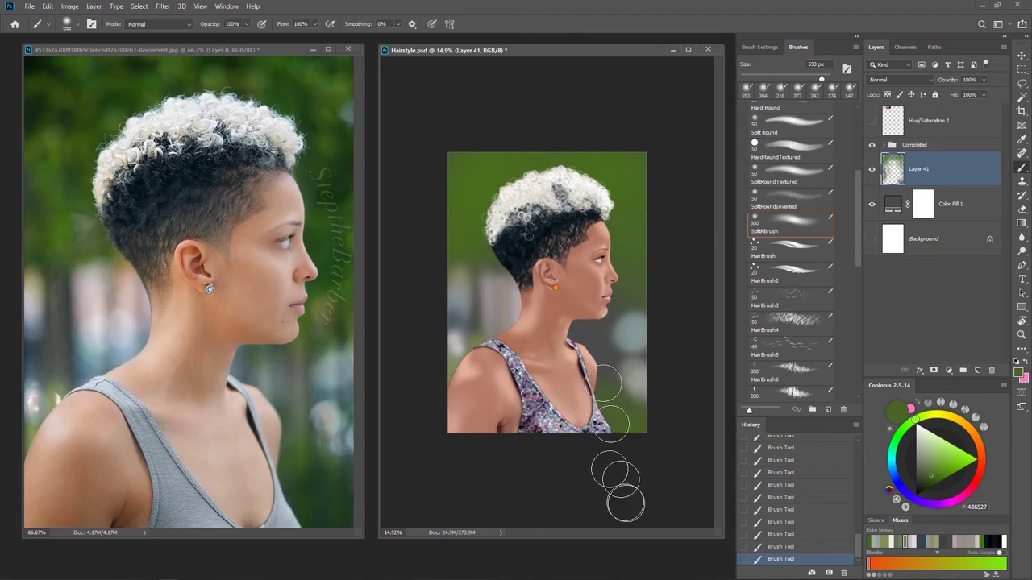
left_click(306, 370, "alt")
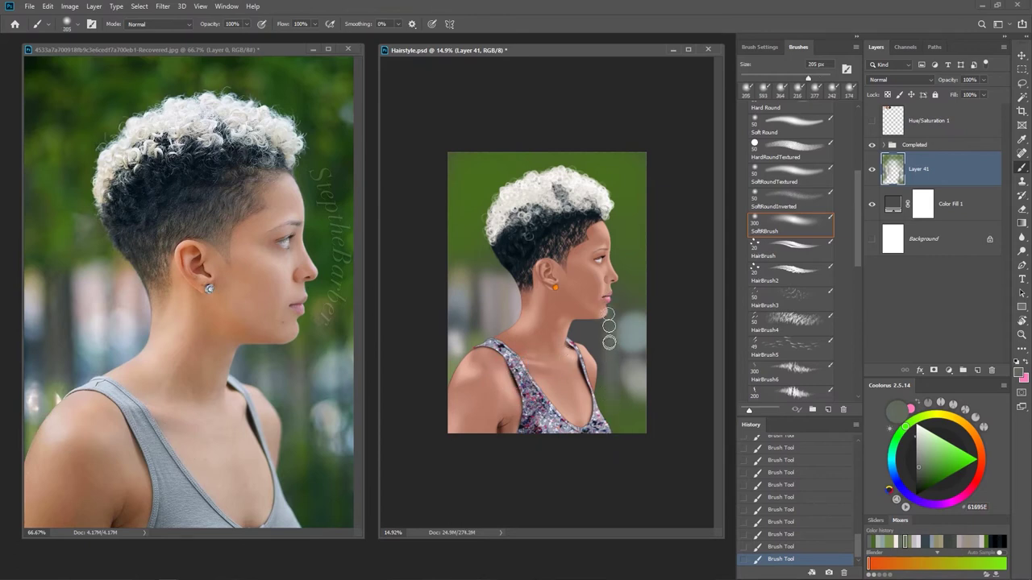
left_click(264, 349, "alt")
left_click_drag(568, 323, 582, 323)
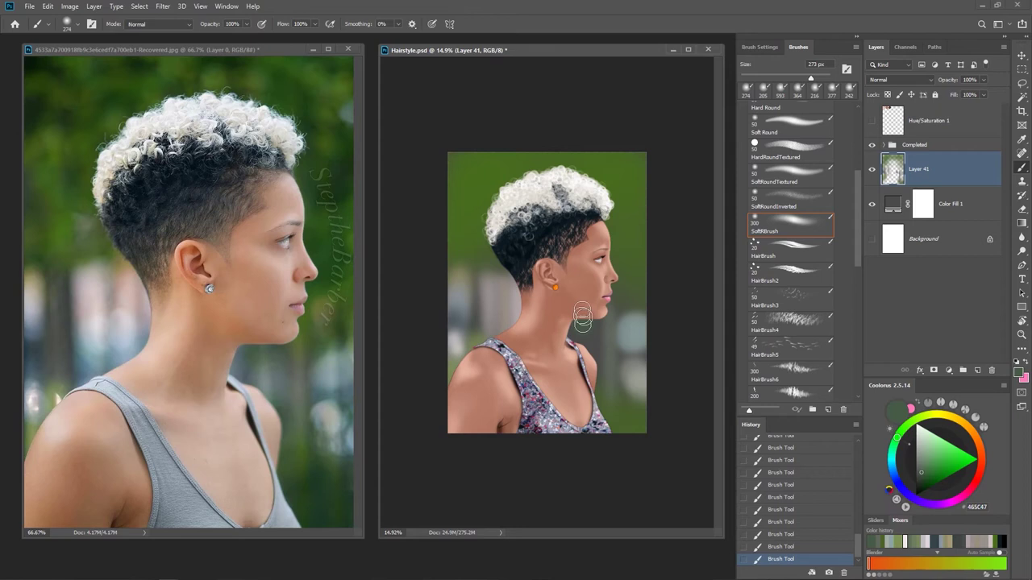
Sample slate greys and pick progressively deeper greens, checking the brush size and hardness.
left_click(265, 371, "alt")
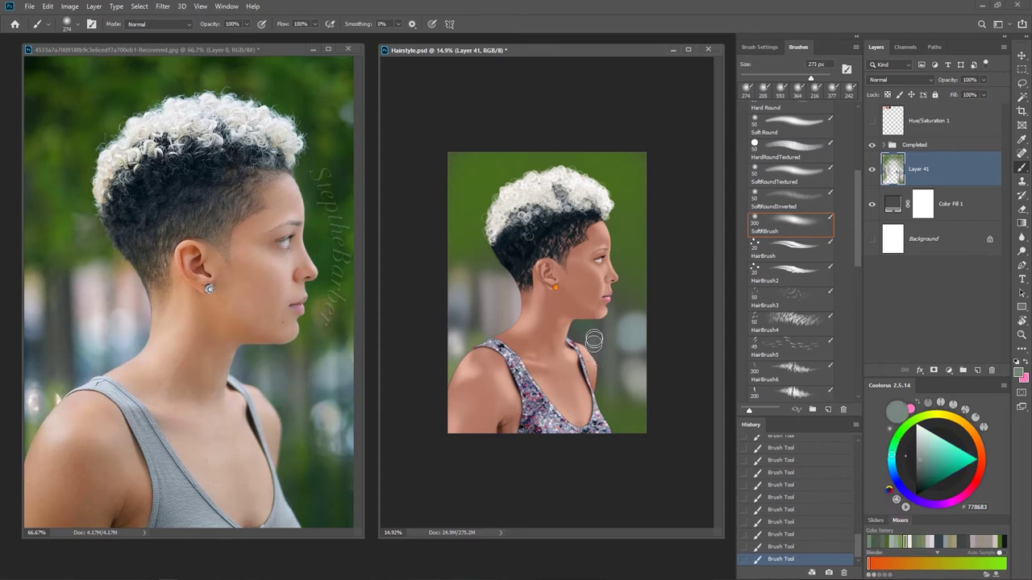
left_click(239, 361, "alt")
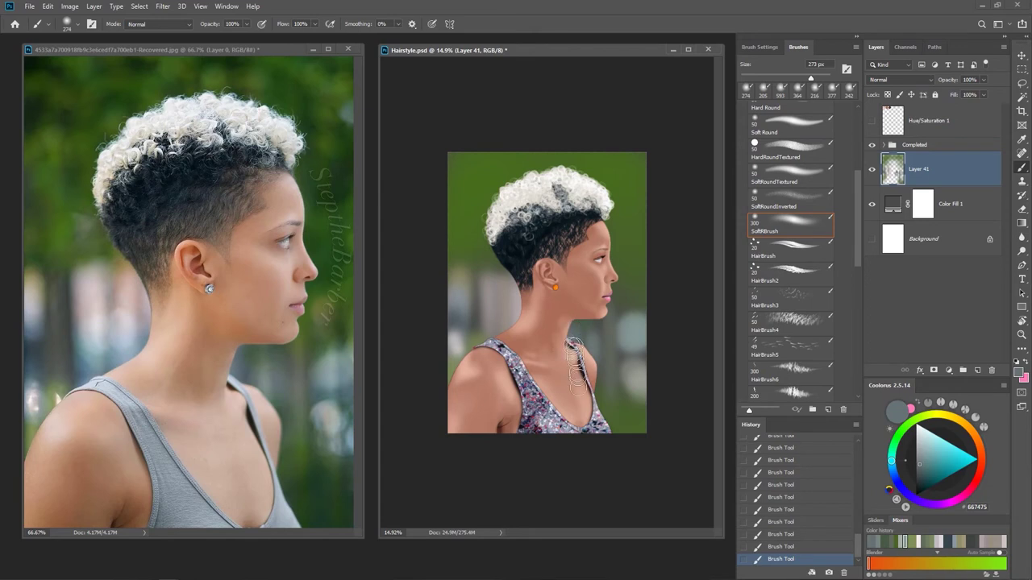
left_click(289, 446, "alt")
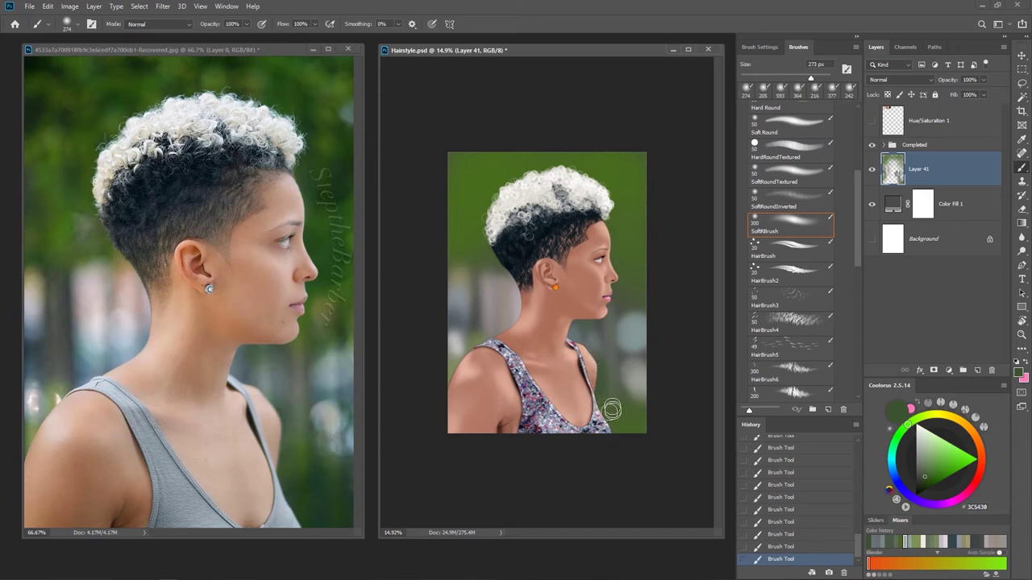
left_click(327, 469, "alt")
right_click(628, 406, "alt")
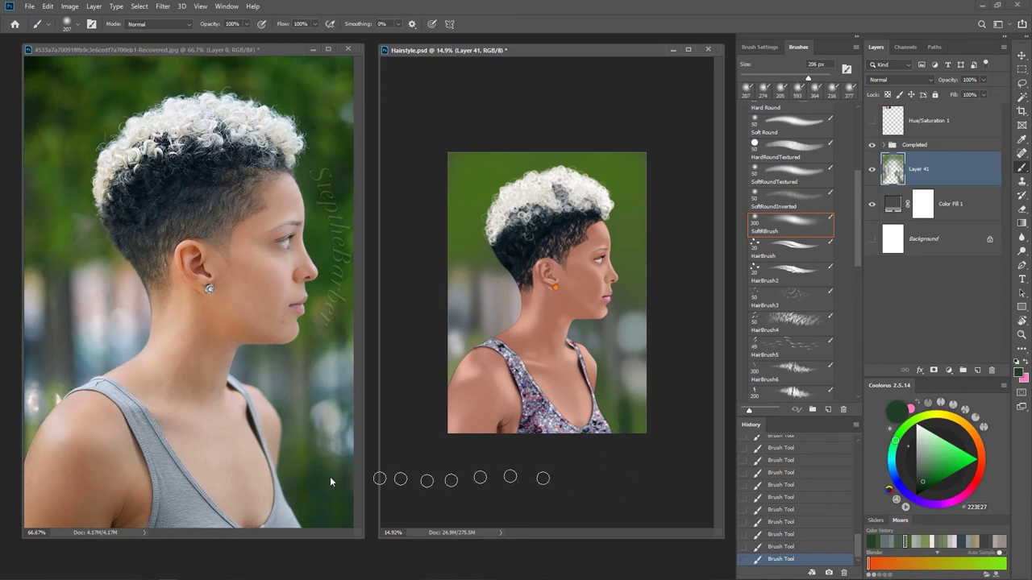
left_click(629, 416, "alt")
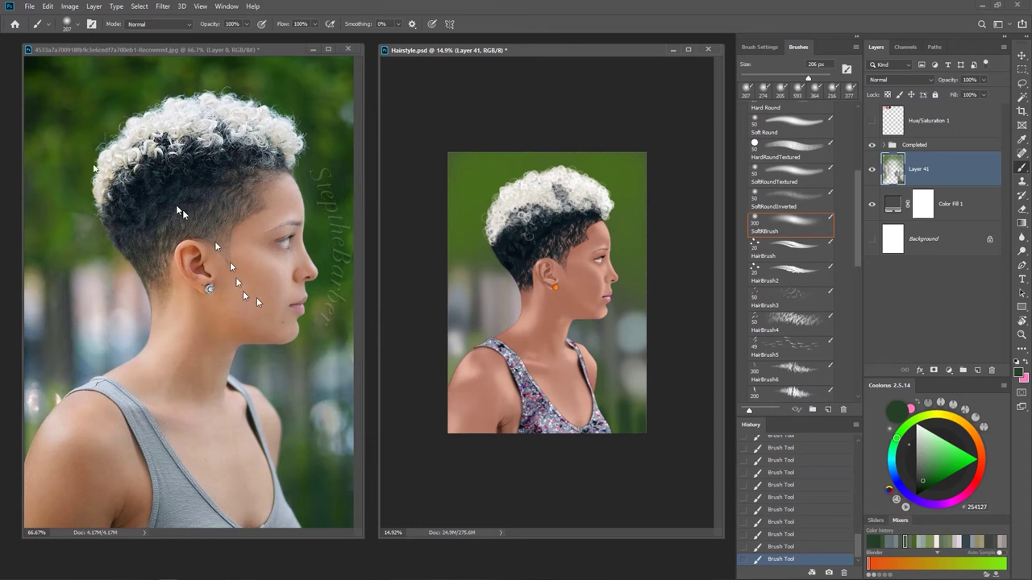
left_click(37, 109, "alt")
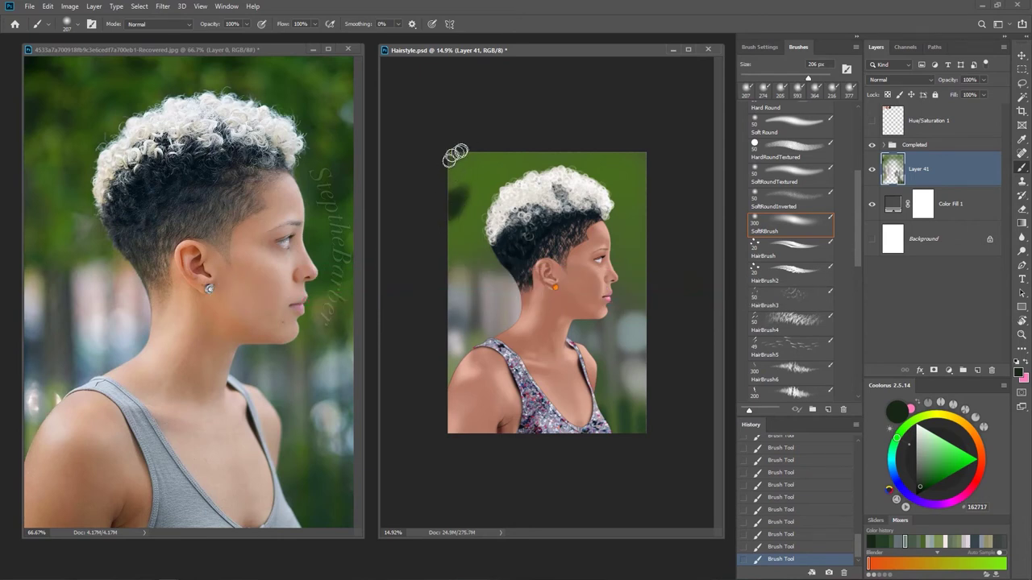
Dab dark green blotches across the upper background at 166–220 px, with lighter olive dabs left of the hair.
left_click_drag(449, 162, 461, 163)
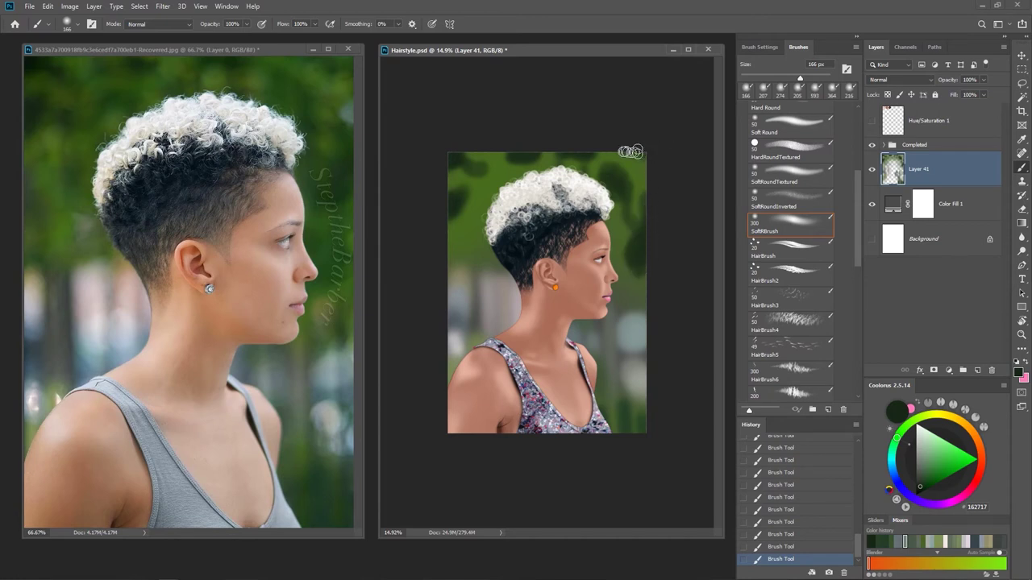
left_click(68, 161, "alt")
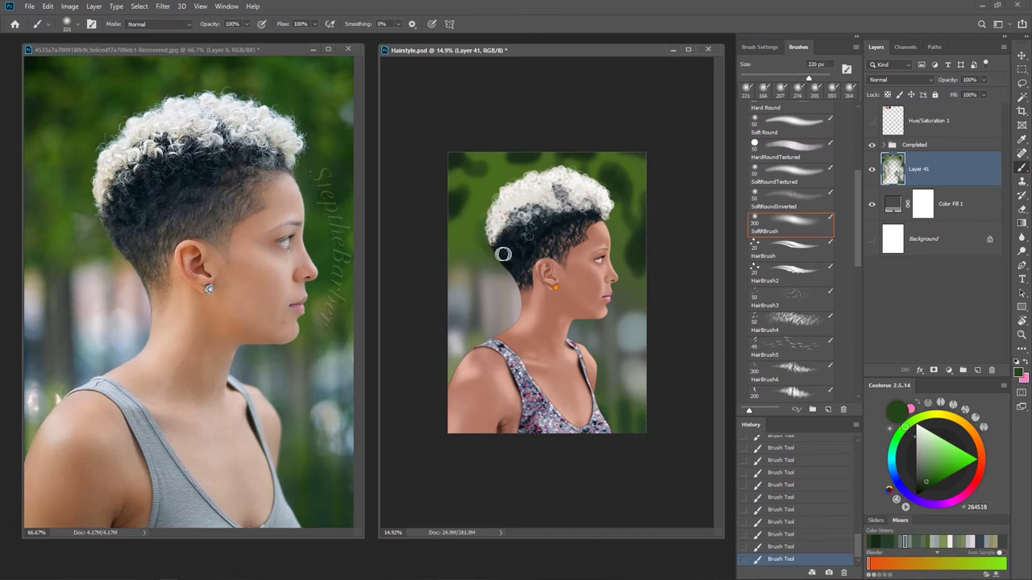
left_click_drag(502, 237, 450, 256)
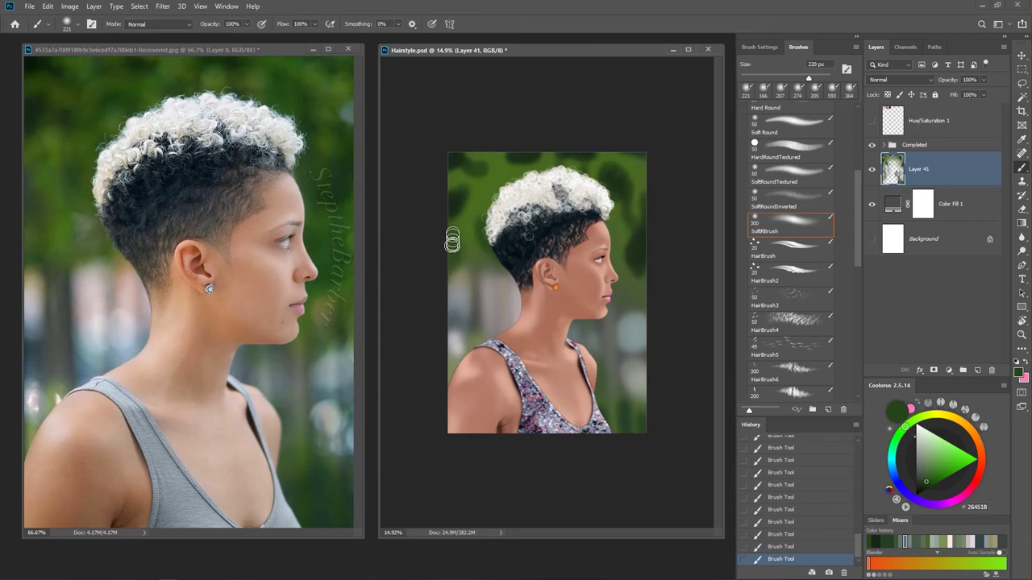
left_click(60, 129, "alt")
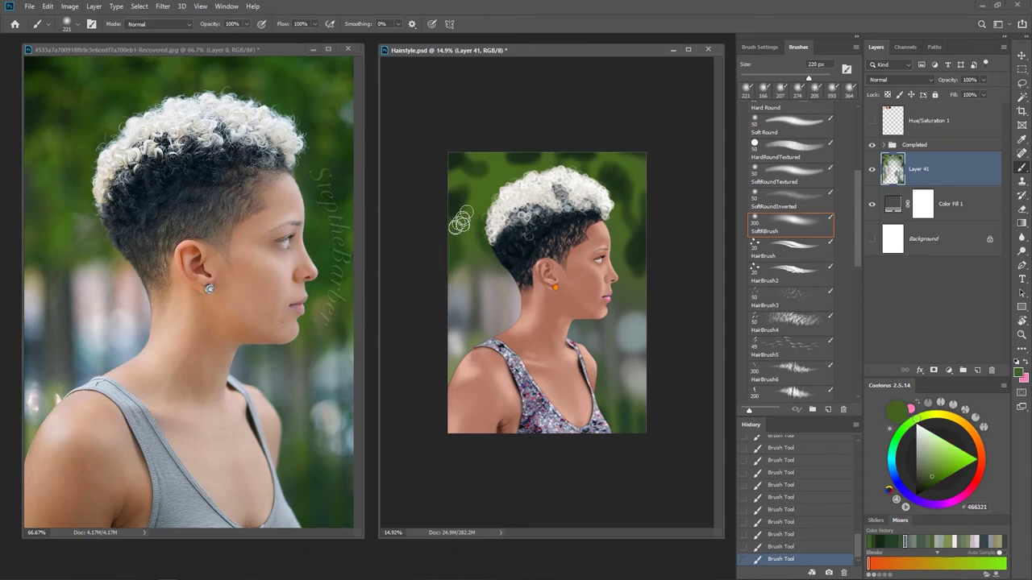
left_click(61, 135, "alt")
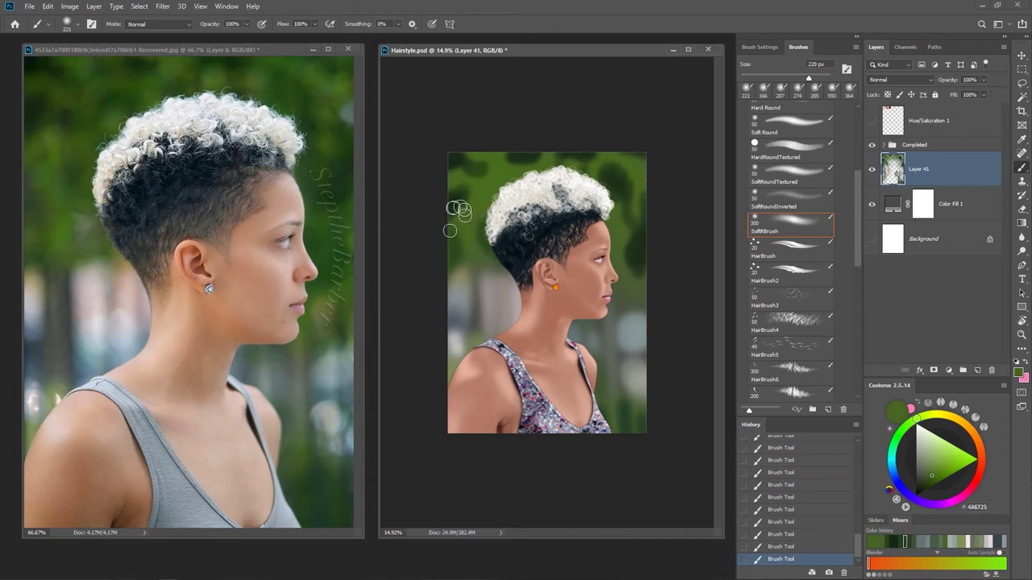
left_click(937, 477)
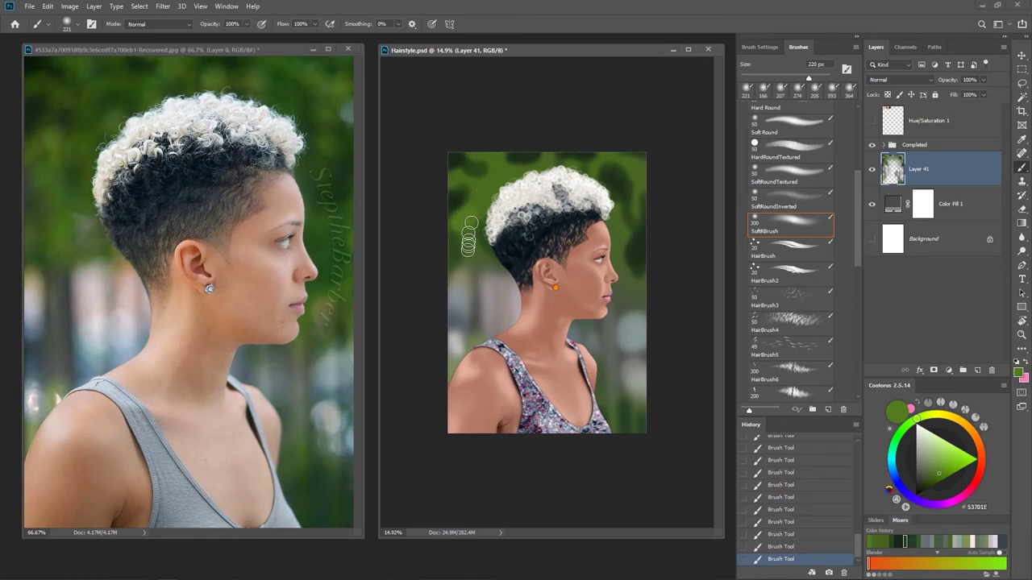
left_click(81, 66, "alt")
Paint dark olive green into the backdrop around the top of the curls with a 236 px brush.
left_click_drag(508, 197, 588, 169)
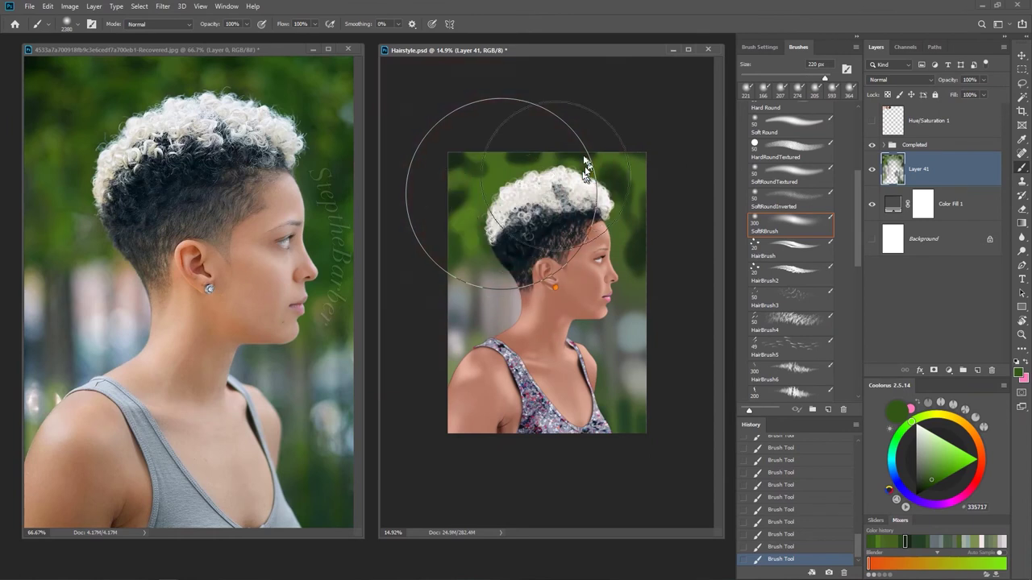
left_click(645, 253, "alt")
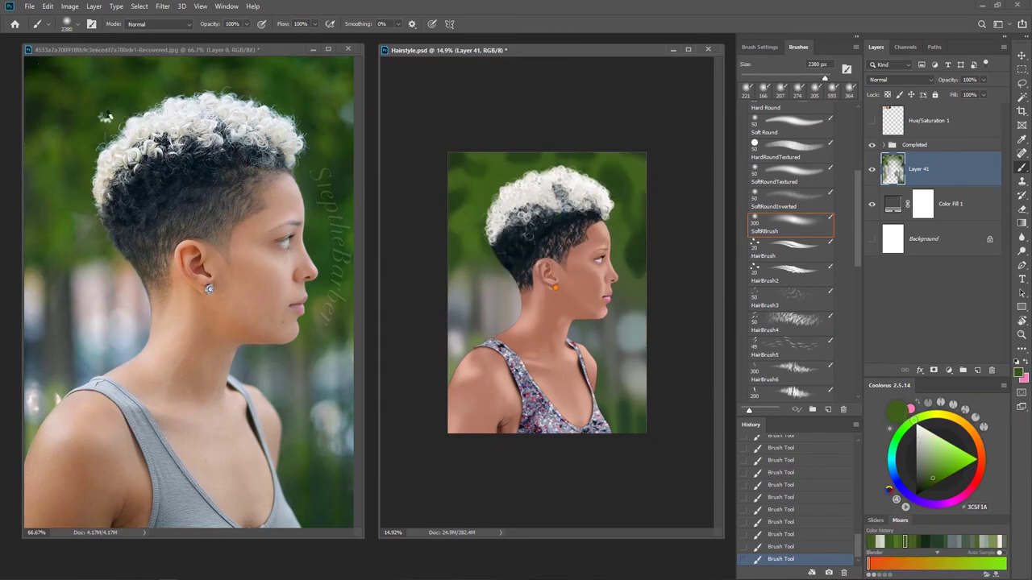
left_click_drag(494, 182, 412, 180)
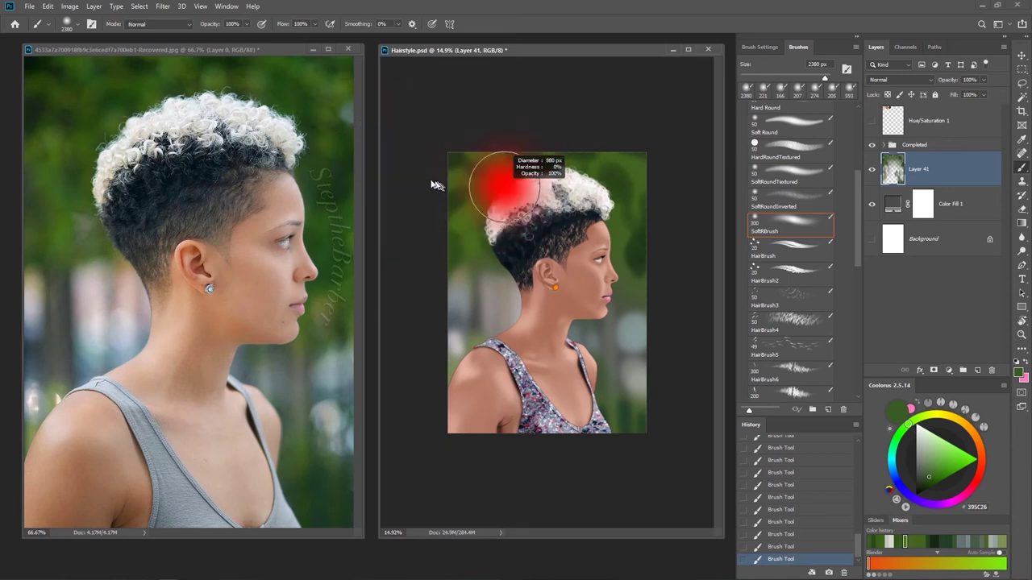
left_click(73, 97, "alt")
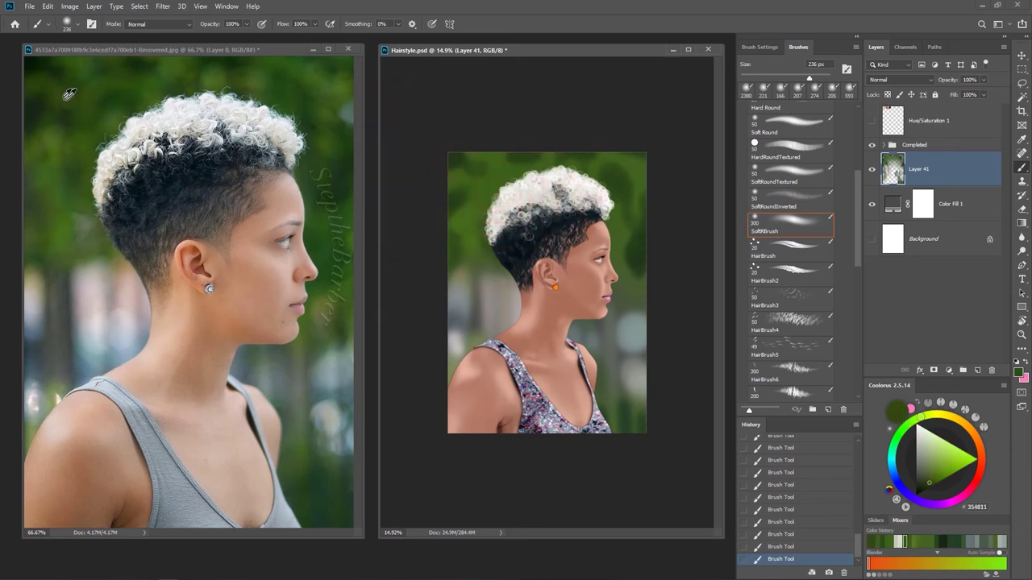
left_click_drag(481, 188, 459, 187)
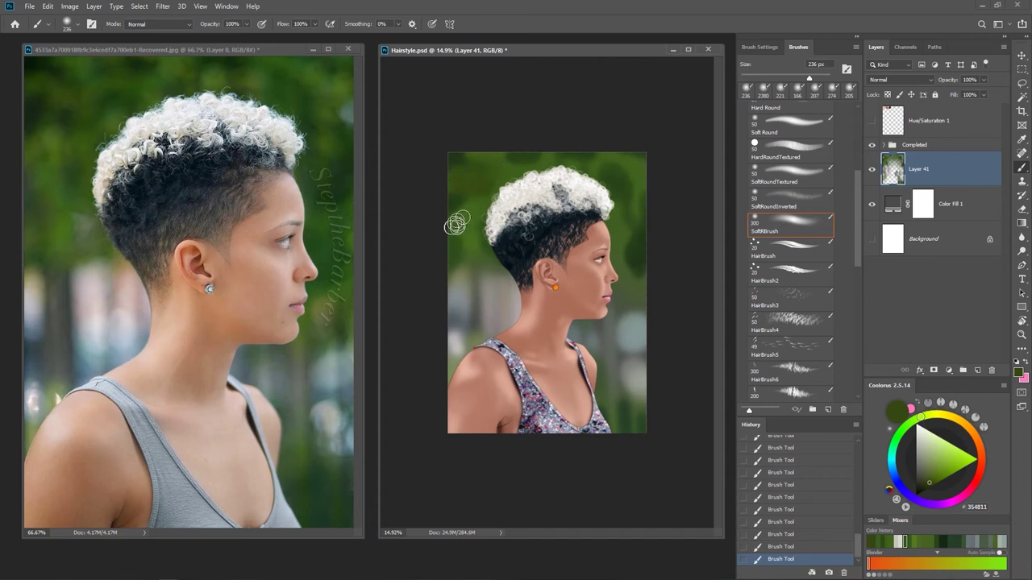
Sample grey-greens and greens from the reference background and shrink the brush to about 129 px.
left_click(87, 224, "alt")
left_click(87, 224, "alt")
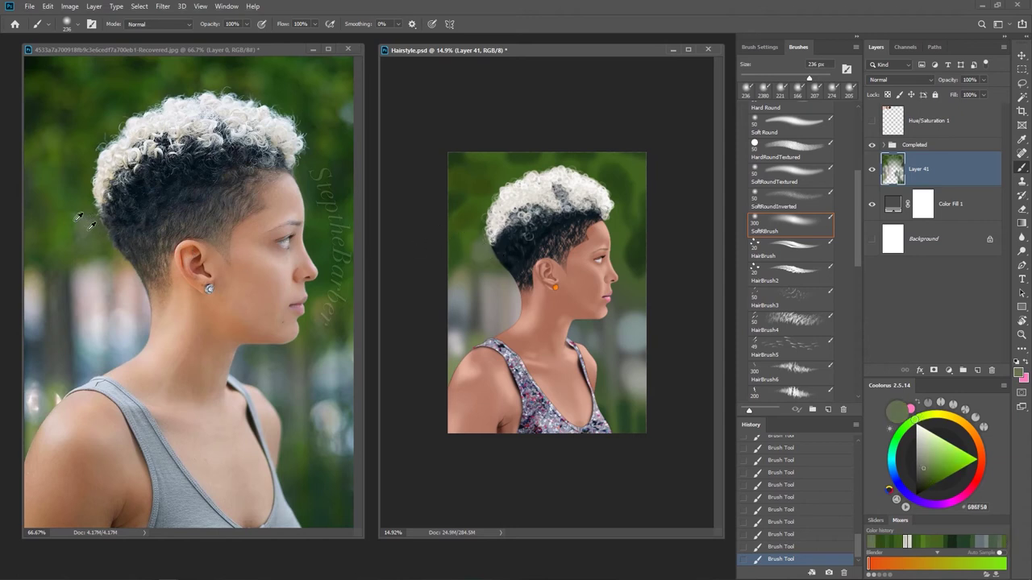
left_click(58, 142, "alt")
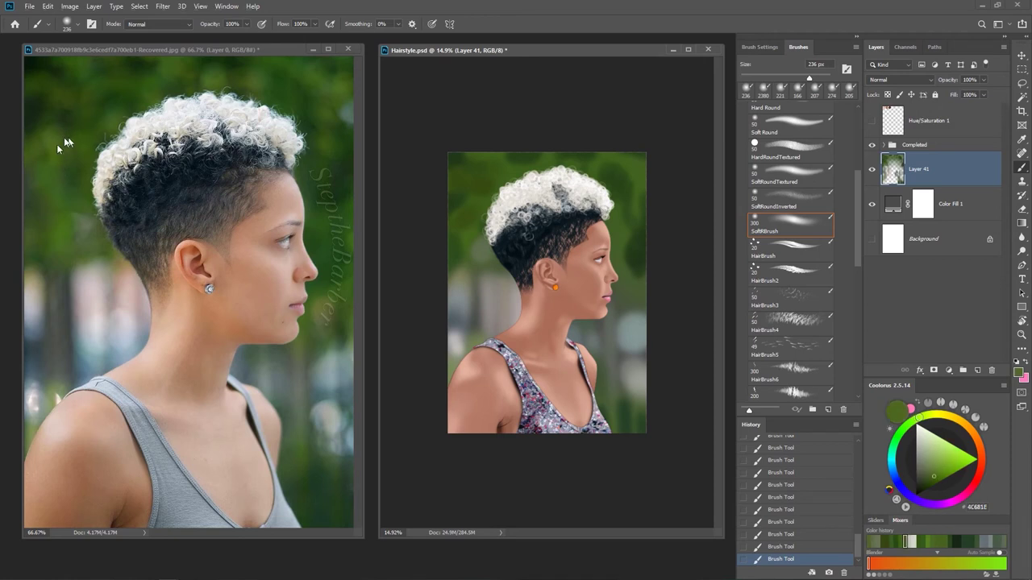
left_click(62, 138, "alt")
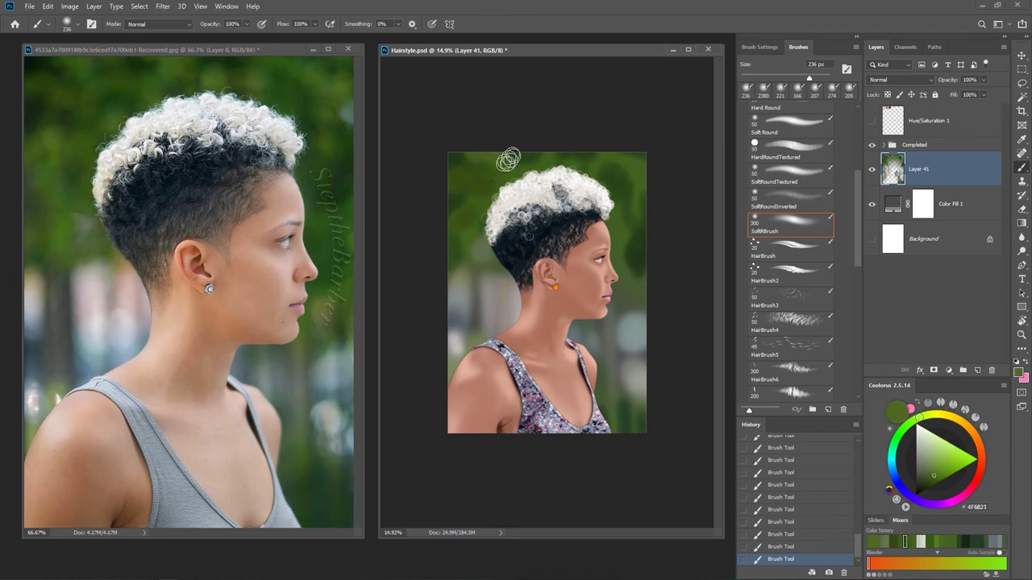
left_click(537, 161, "alt")
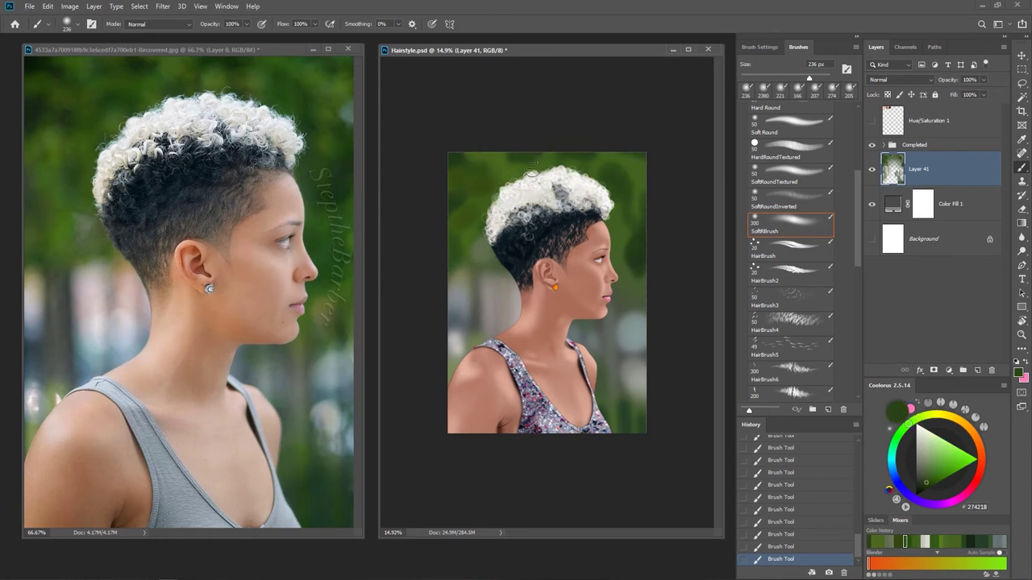
left_click_drag(538, 161, 529, 158)
Shift the sampled bokeh grey-blue toward pale lavender and dab it right of the chin at 236 px.
left_click(634, 358, "alt")
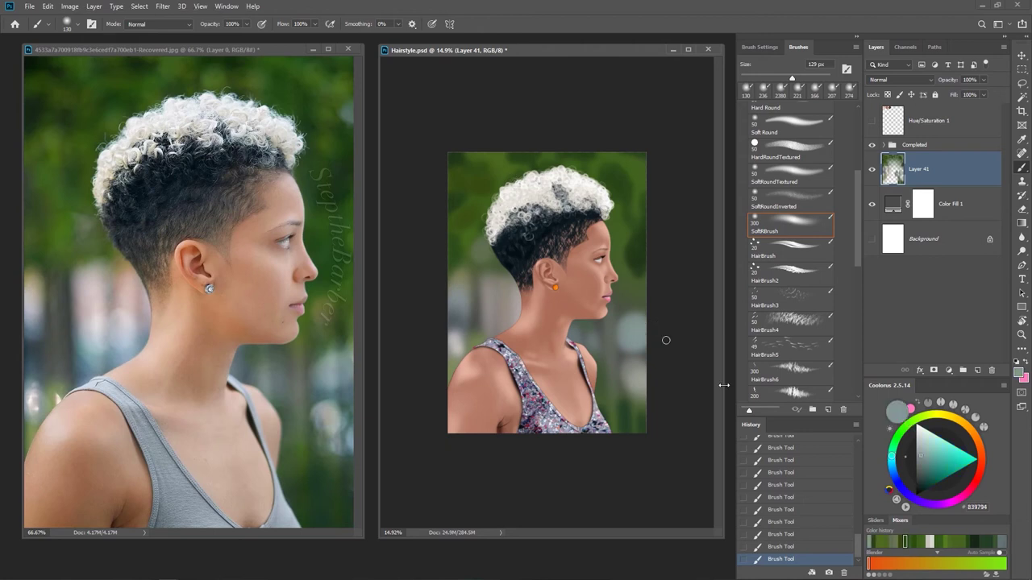
left_click(922, 439)
left_click_drag(635, 333, 637, 338)
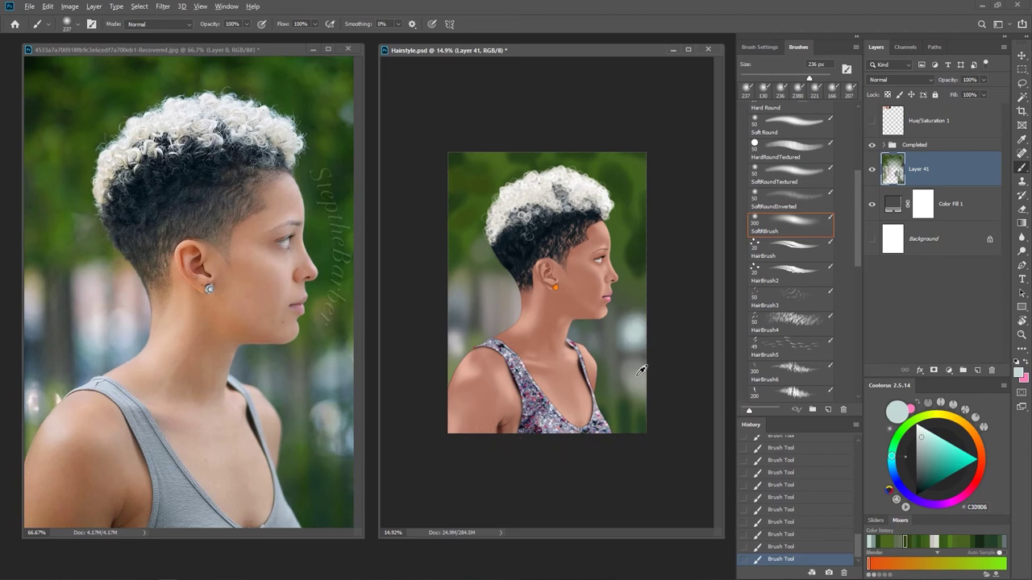
left_click(638, 373, "alt")
left_click_drag(897, 456, 897, 477)
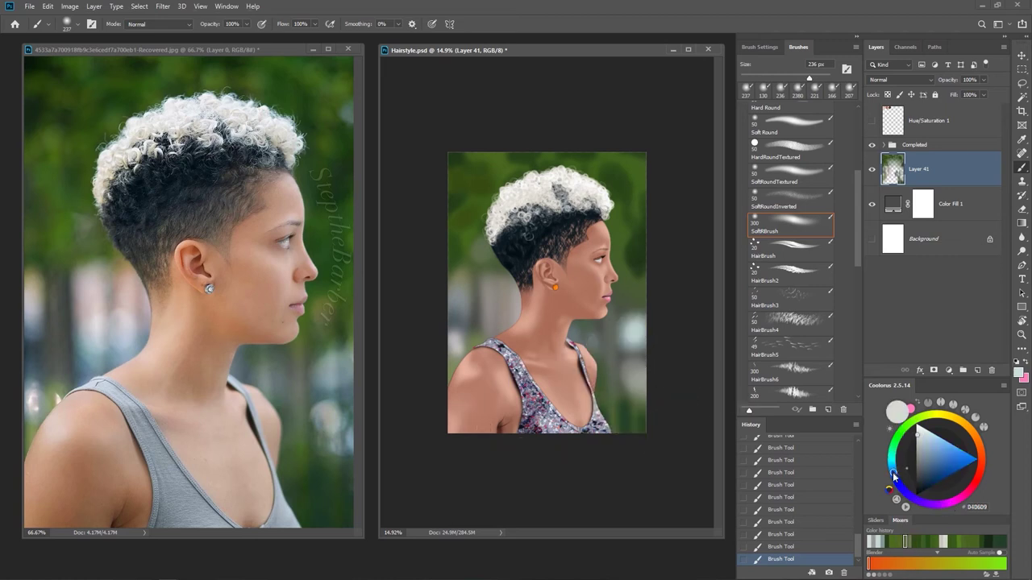
left_click(929, 435)
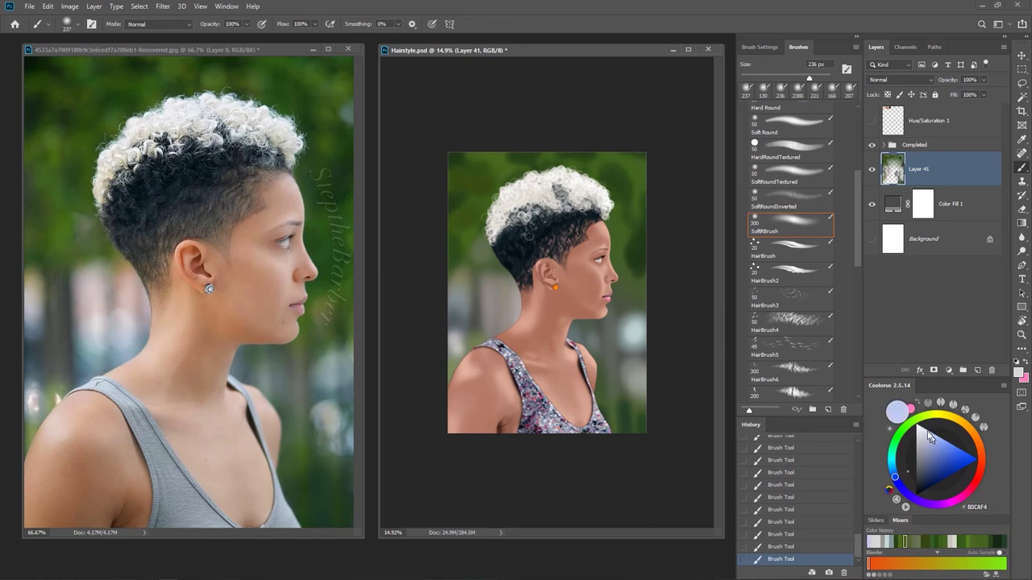
left_click_drag(644, 390, 643, 401)
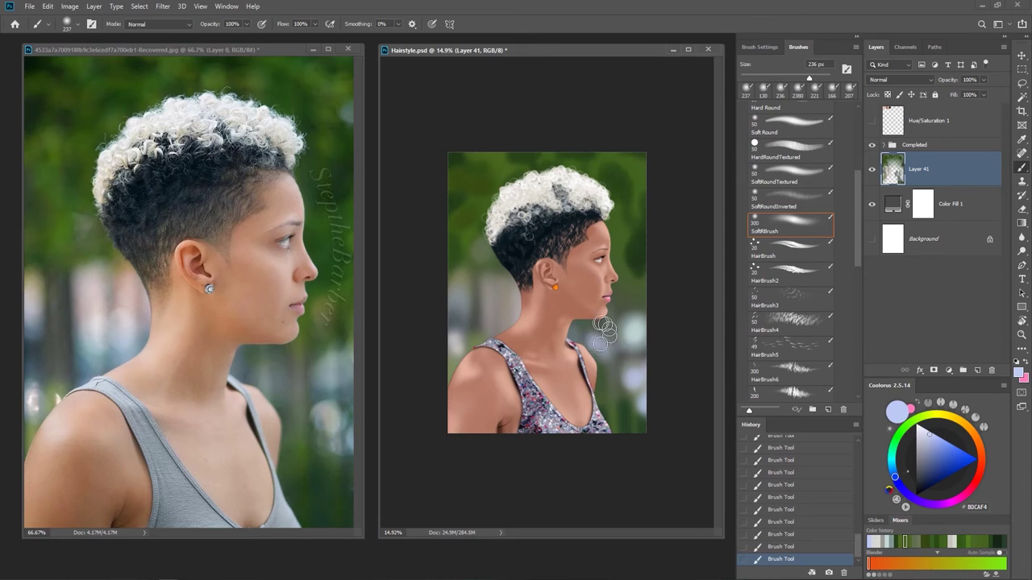
left_click(322, 214, "alt")
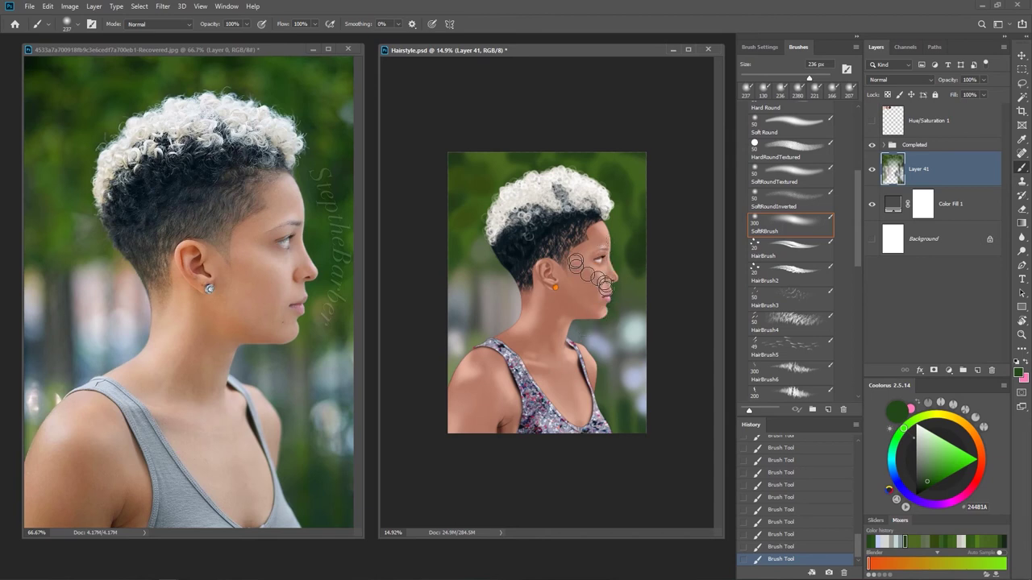
Paint brighter dark greens, lightened grey-green and pale grey-blue into the upper background.
left_click(341, 280, "alt")
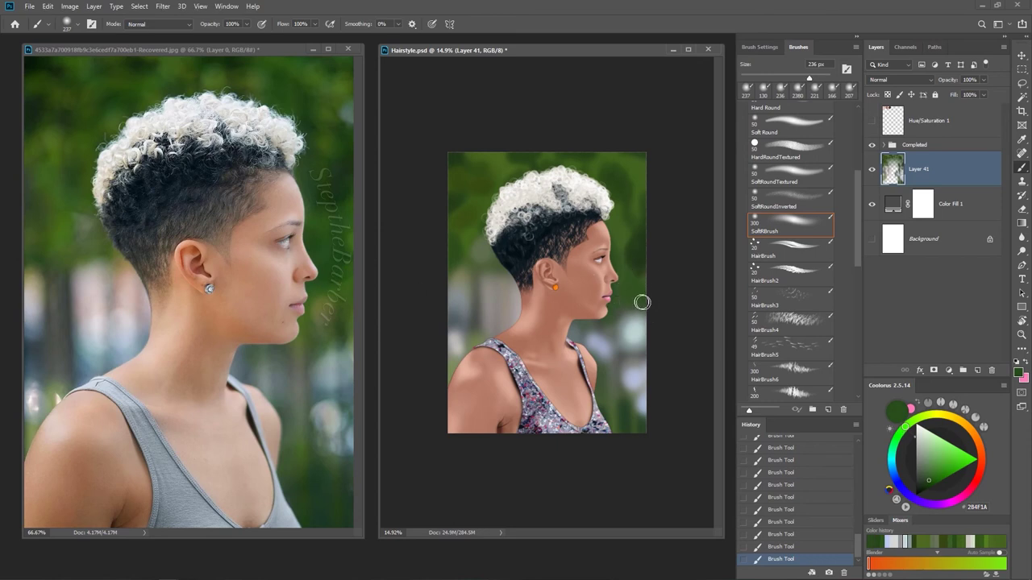
left_click(352, 105, "alt")
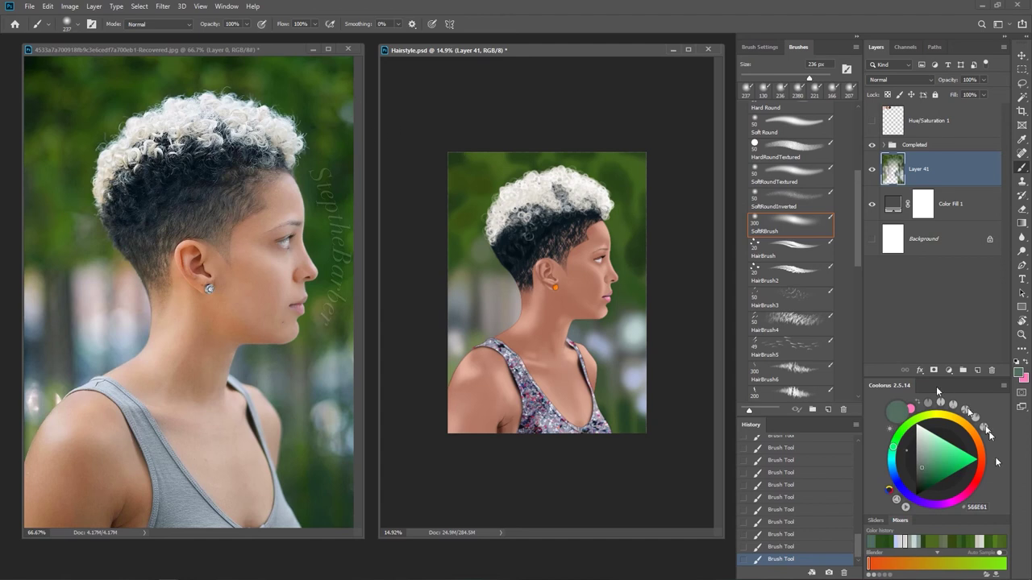
left_click(926, 453)
left_click(636, 321, "alt")
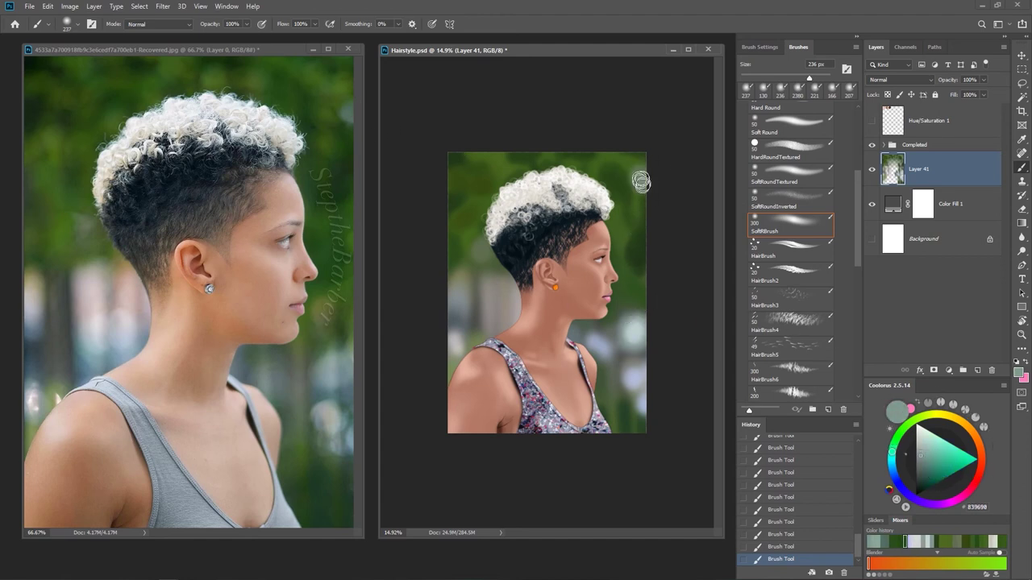
left_click(351, 81, "alt")
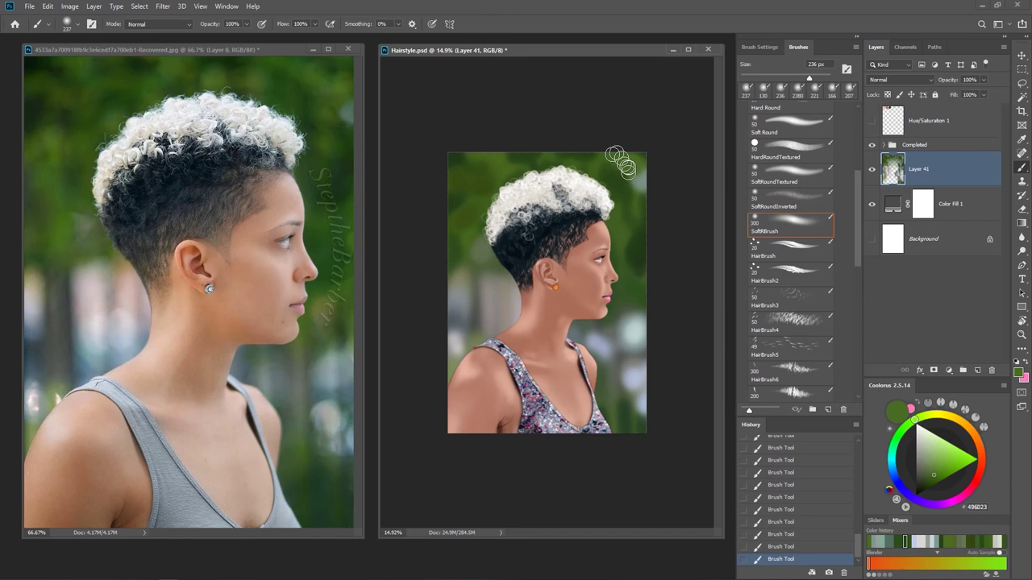
Add light beige, light grey and near-white spots with a 50 px brush, then save Hairstyle.psd.
left_click(492, 344, "alt")
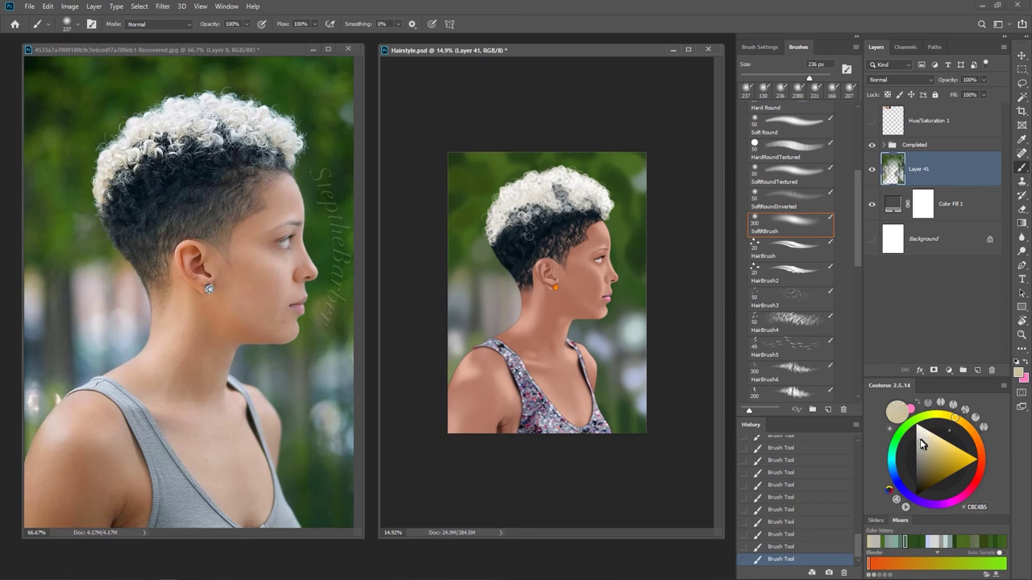
left_click(460, 351, "alt")
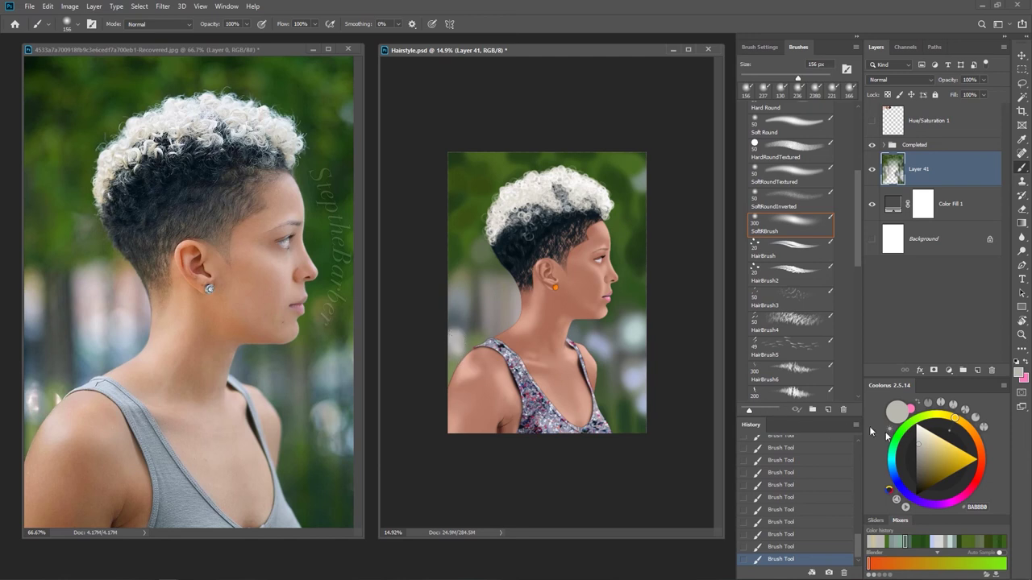
left_click(919, 430)
left_click_drag(484, 345, 459, 343)
key("ctrl+s")
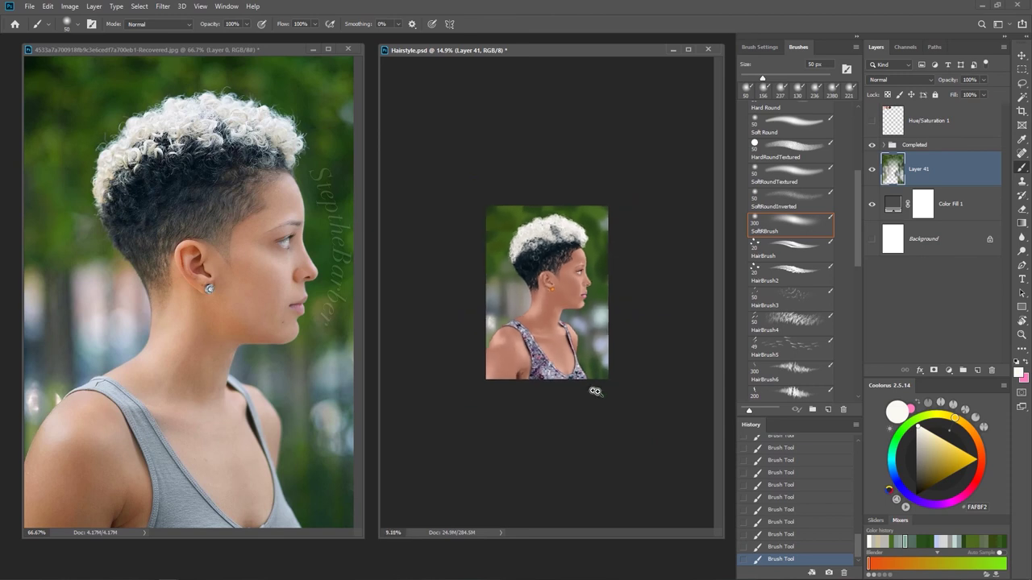
Hide the Completed portrait group so only the background shows.
right_click(594, 339, "alt")
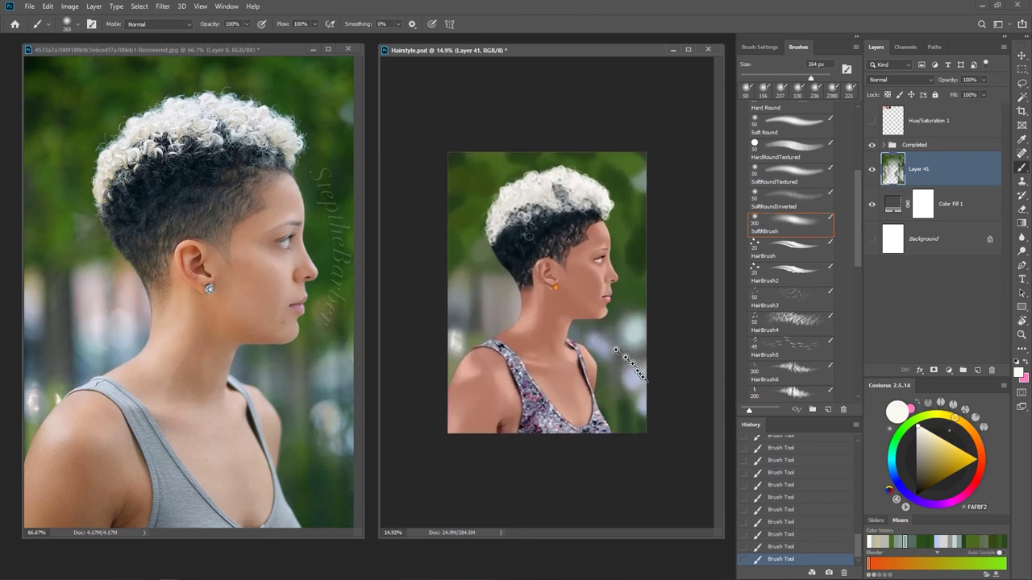
scroll(637, 377, "down", 1)
scroll(637, 377, "up", 1)
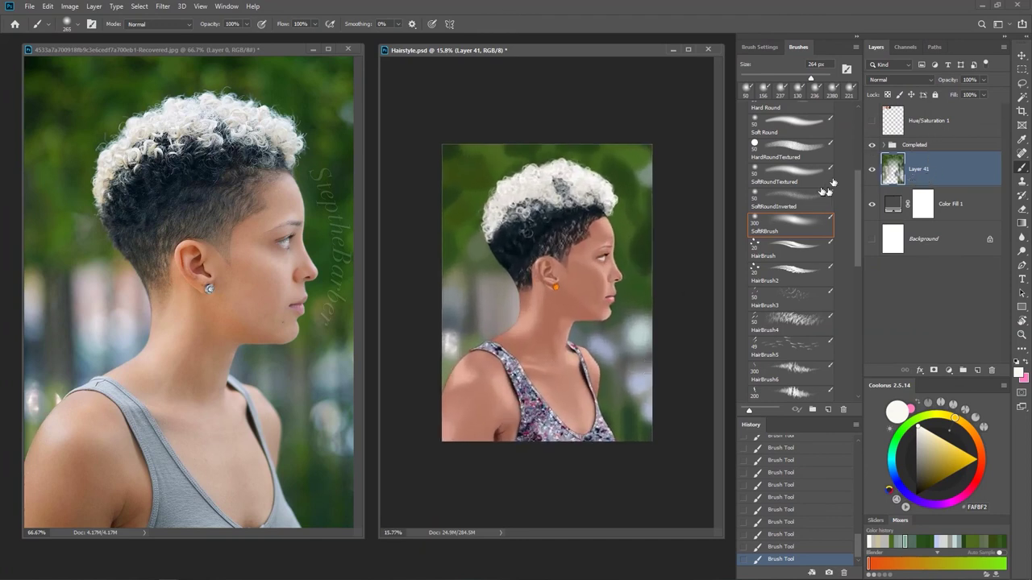
left_click(871, 147)
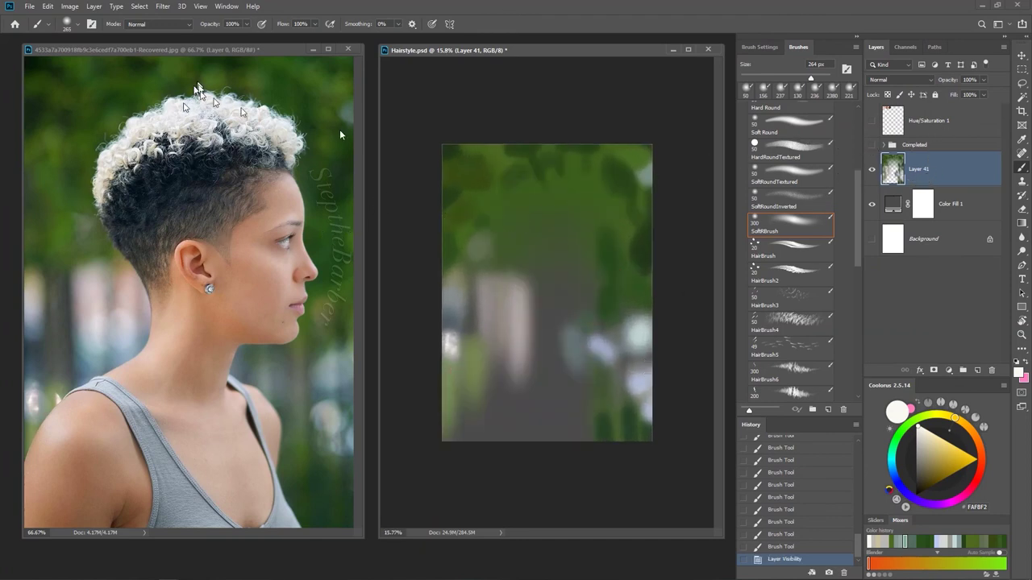
left_click_drag(857, 238, 856, 284)
On a new layer, blend the upper-left and right background with a 1000+ px Sample All Layers MixerBrush.
left_click(790, 300)
left_click(977, 370)
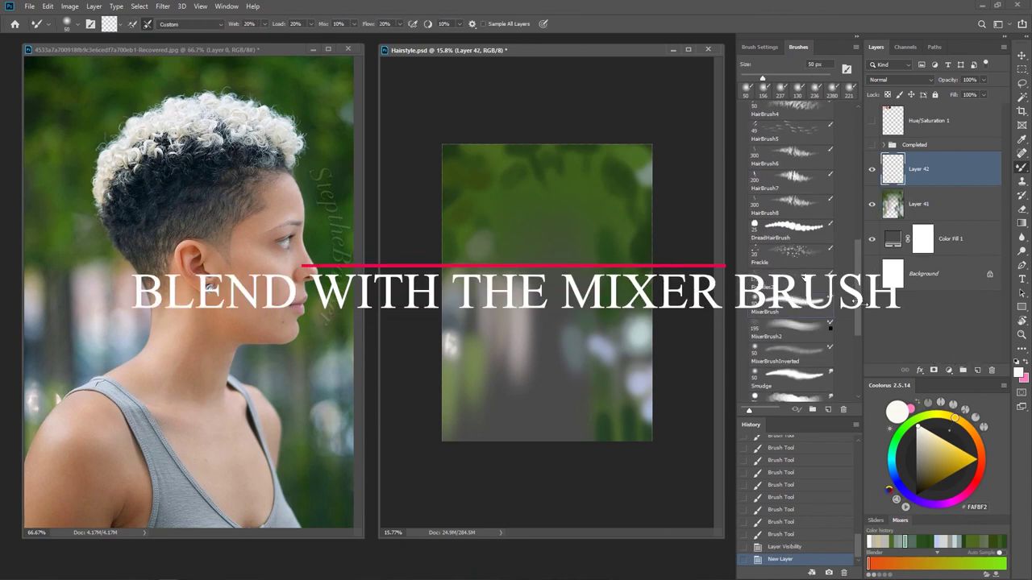
left_click(483, 24)
mouse_move(525, 222)
left_mouse_down()
mouse_move(458, 220)
mouse_move(479, 173)
mouse_move(460, 196)
mouse_move(464, 184)
left_mouse_up()
mouse_move(464, 184)
left_mouse_down()
mouse_move(472, 161)
mouse_move(460, 196)
mouse_move(525, 189)
mouse_move(504, 157)
mouse_move(540, 156)
mouse_move(622, 201)
mouse_move(592, 293)
mouse_move(623, 234)
mouse_move(615, 205)
left_mouse_up()
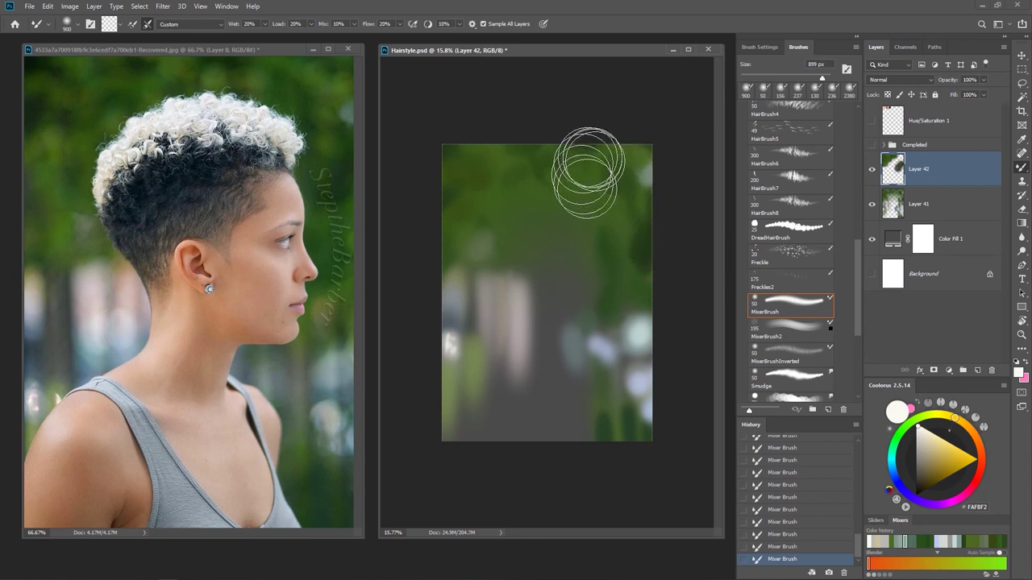
mouse_move(588, 204)
left_mouse_down()
mouse_move(534, 161)
mouse_move(606, 231)
mouse_move(604, 253)
mouse_move(656, 276)
mouse_move(621, 237)
mouse_move(612, 242)
mouse_move(595, 189)
mouse_move(468, 166)
mouse_move(640, 175)
mouse_move(634, 237)
mouse_move(601, 249)
mouse_move(594, 215)
mouse_move(572, 190)
mouse_move(610, 244)
mouse_move(622, 231)
mouse_move(622, 438)
mouse_move(472, 416)
mouse_move(534, 288)
left_mouse_up()
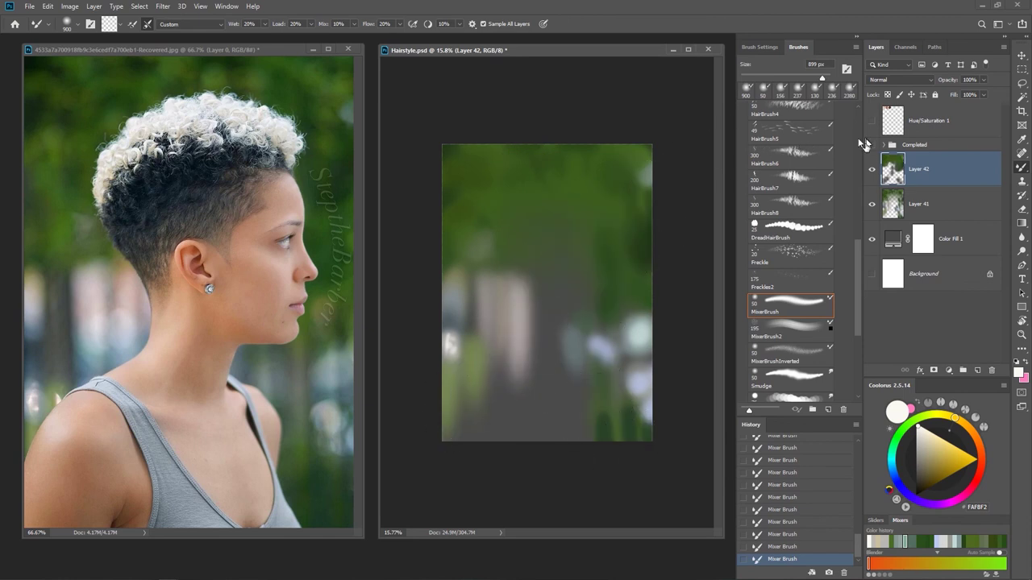
Turn the Completed group's eye back on so the portrait sits over the blurred backdrop.
left_click(872, 145)
scroll(621, 380, "down", 2)
scroll(657, 400, "up", 2)
scroll(659, 399, "up", 1)
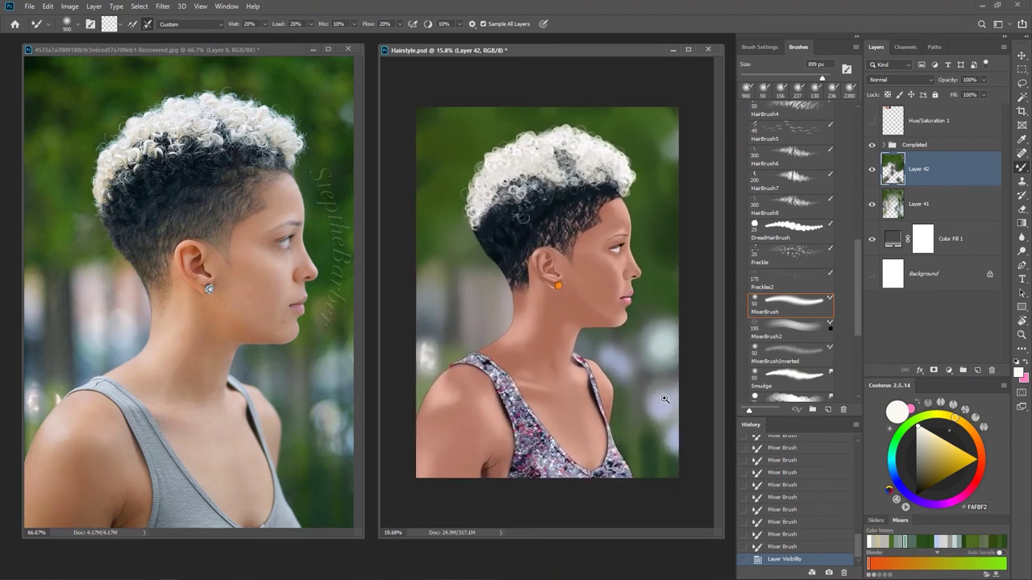